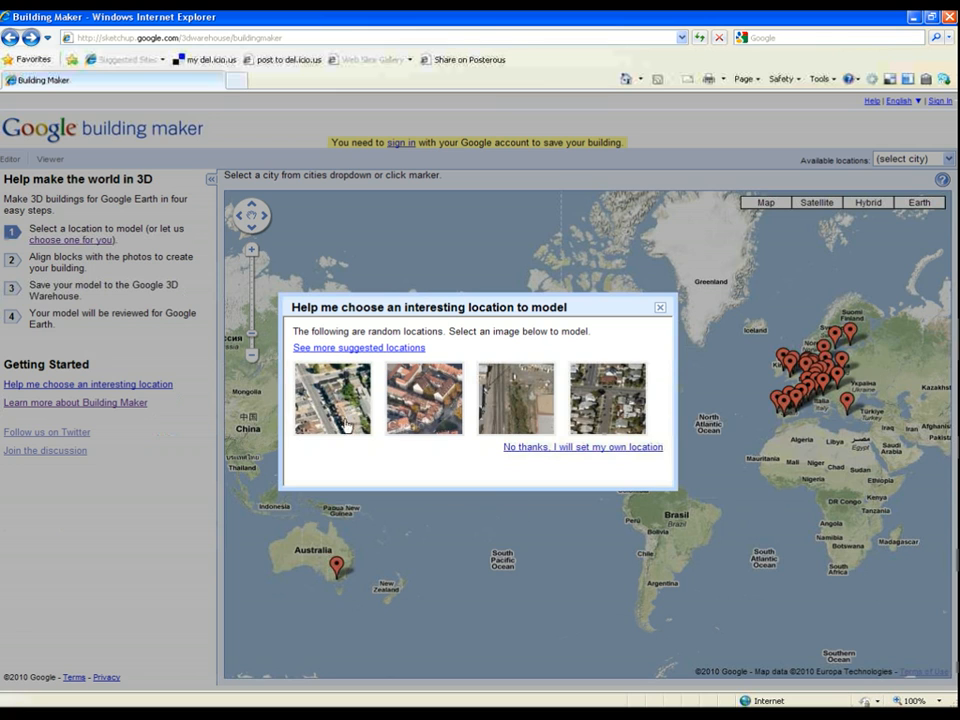
Choose the fourth suggested location to model, glance at aerial image 2 and return to image 1
left_click(618, 397)
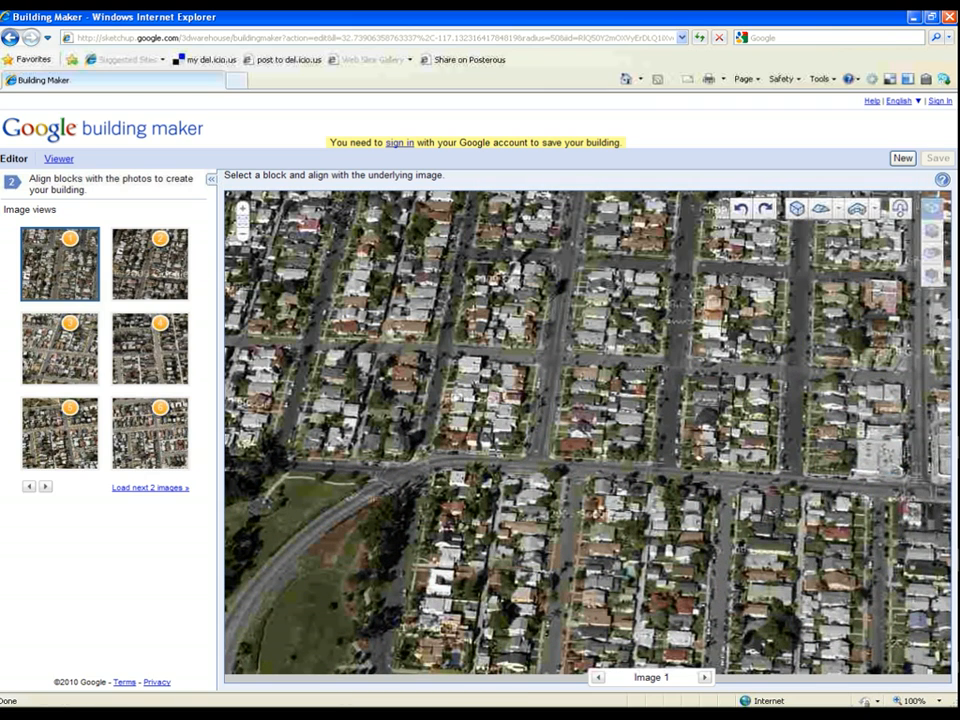
left_click(145, 258)
left_click(80, 260)
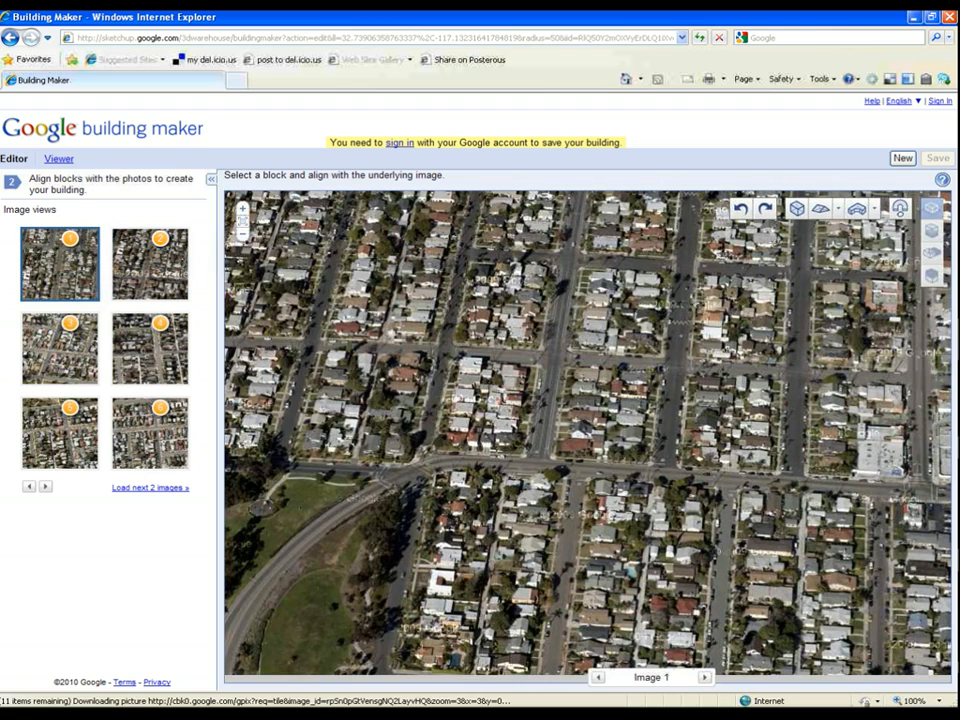
Examine the houses and commercial blocks in image 1 for a simple flat-roofed building near a street intersection
scroll(637, 443, "up", 1)
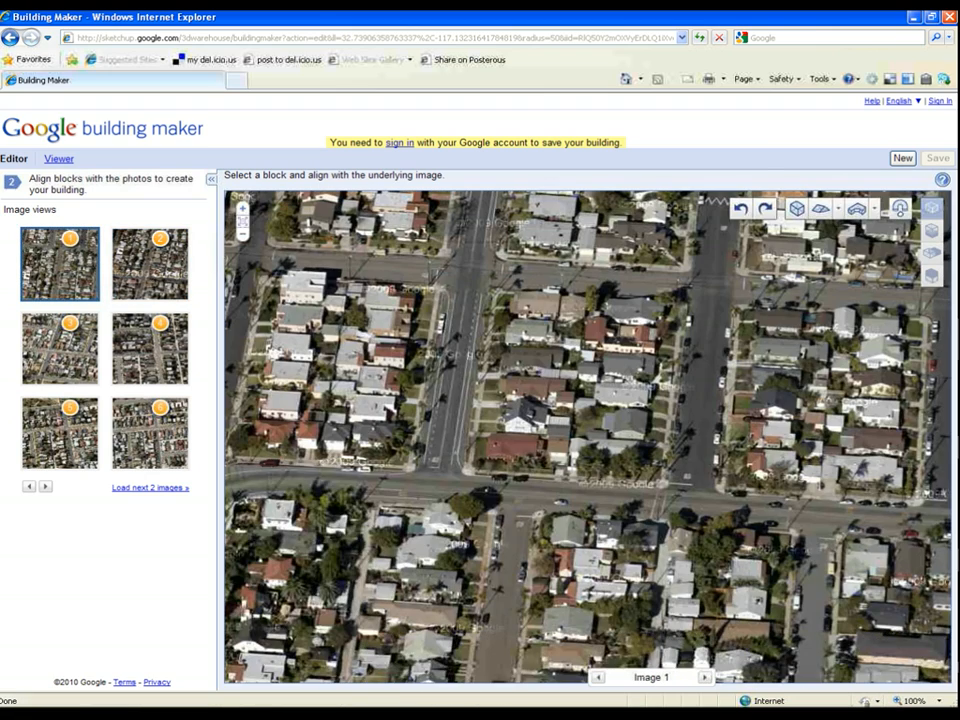
scroll(640, 450, "up", 1)
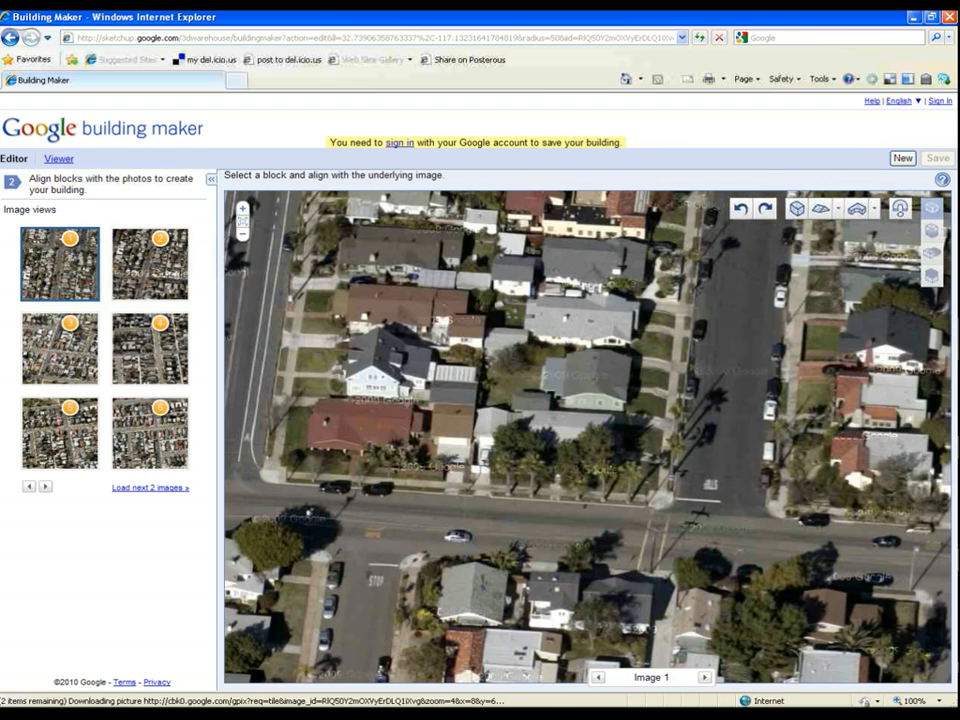
scroll(780, 335, "up", 1)
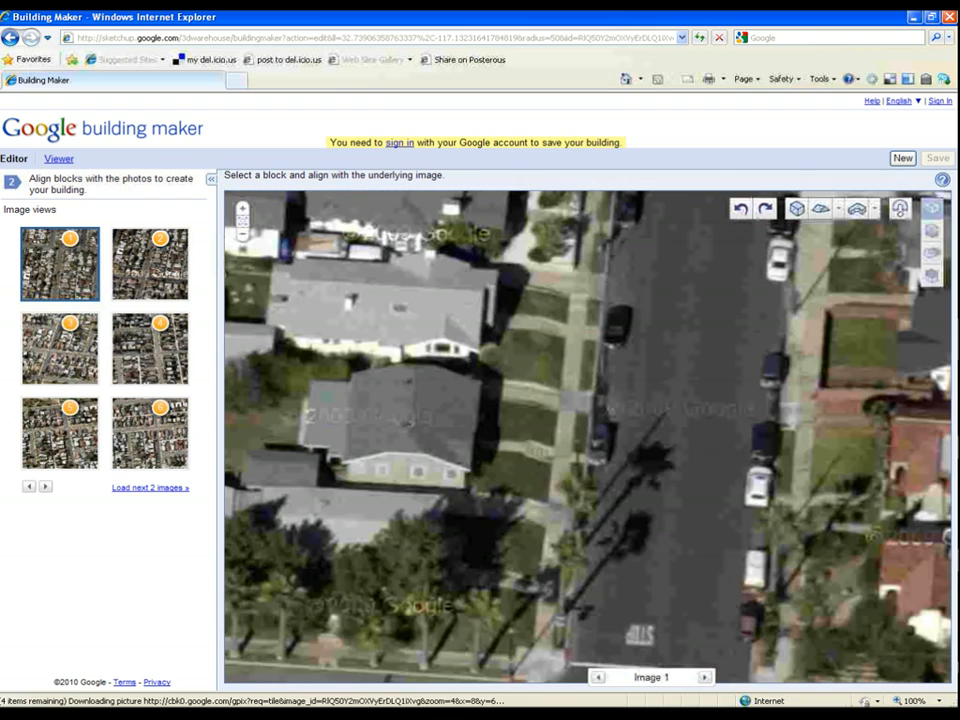
left_click_drag(410, 422, 528, 386)
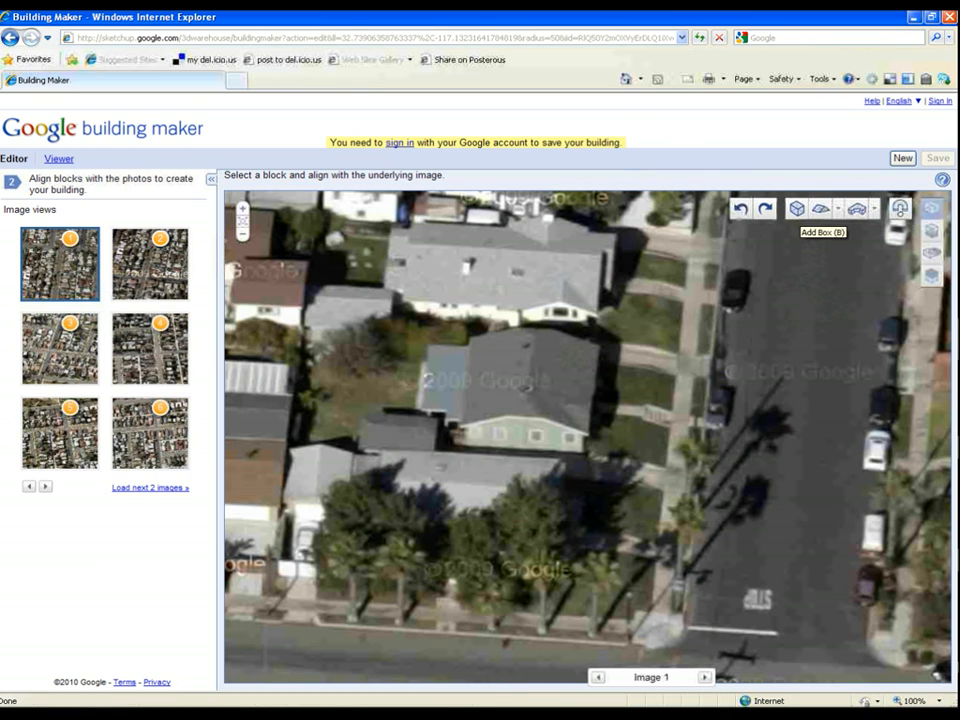
scroll(707, 380, "down", 2)
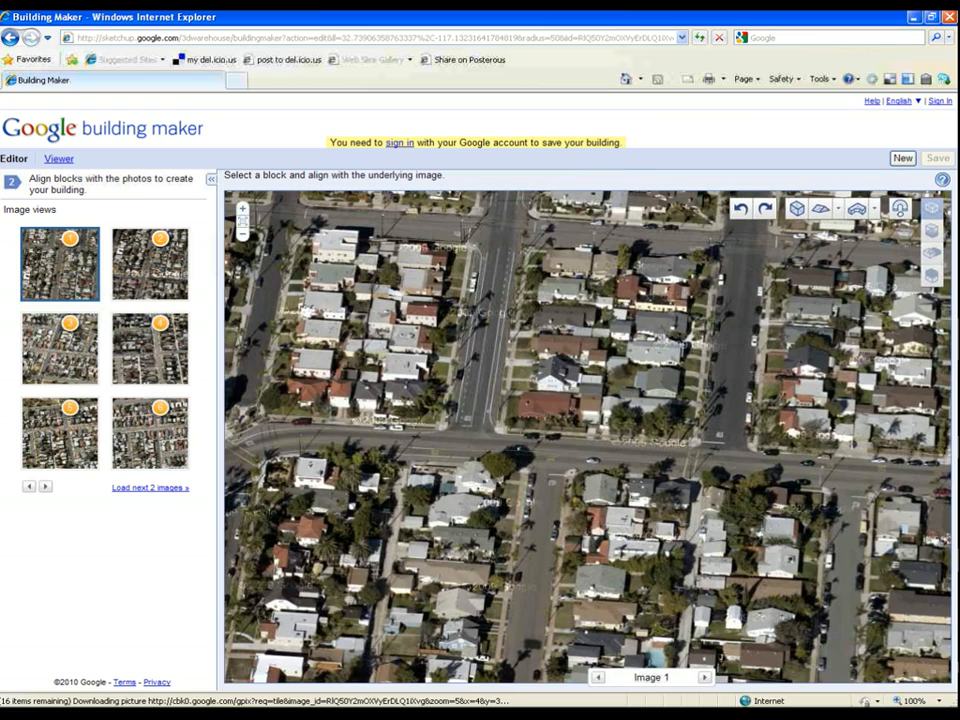
left_click_drag(707, 380, 315, 398)
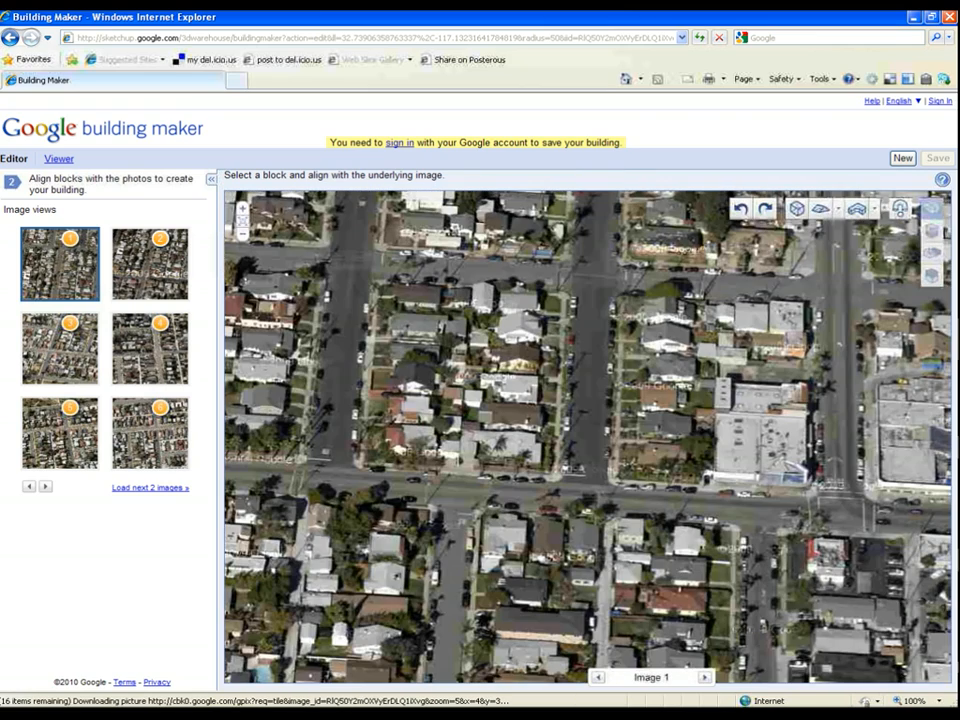
left_click_drag(600, 430, 322, 470)
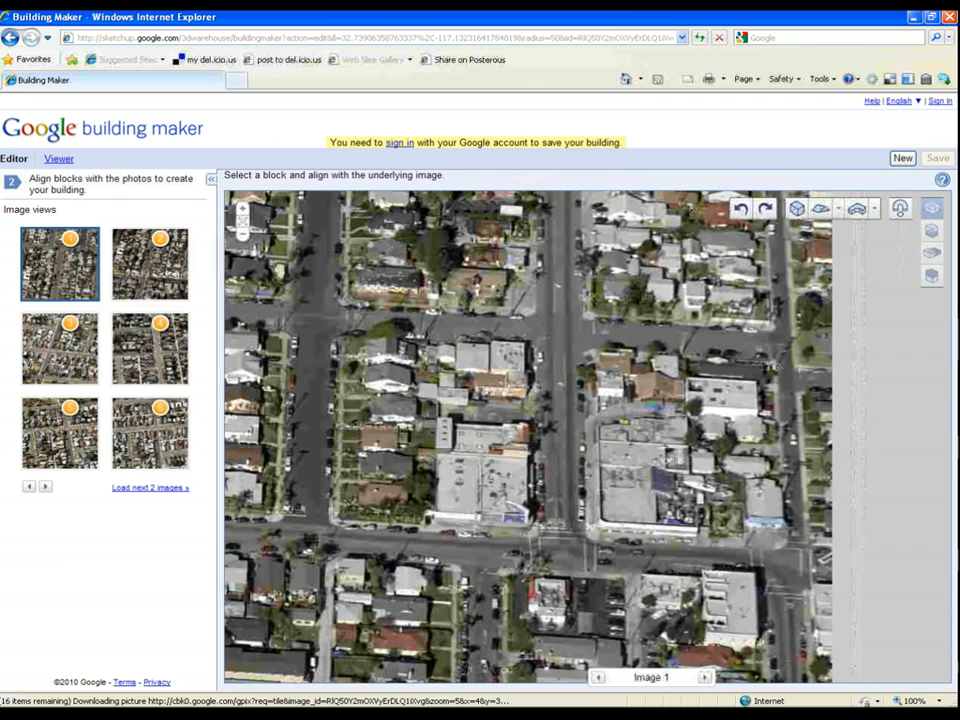
scroll(525, 416, "up", 2)
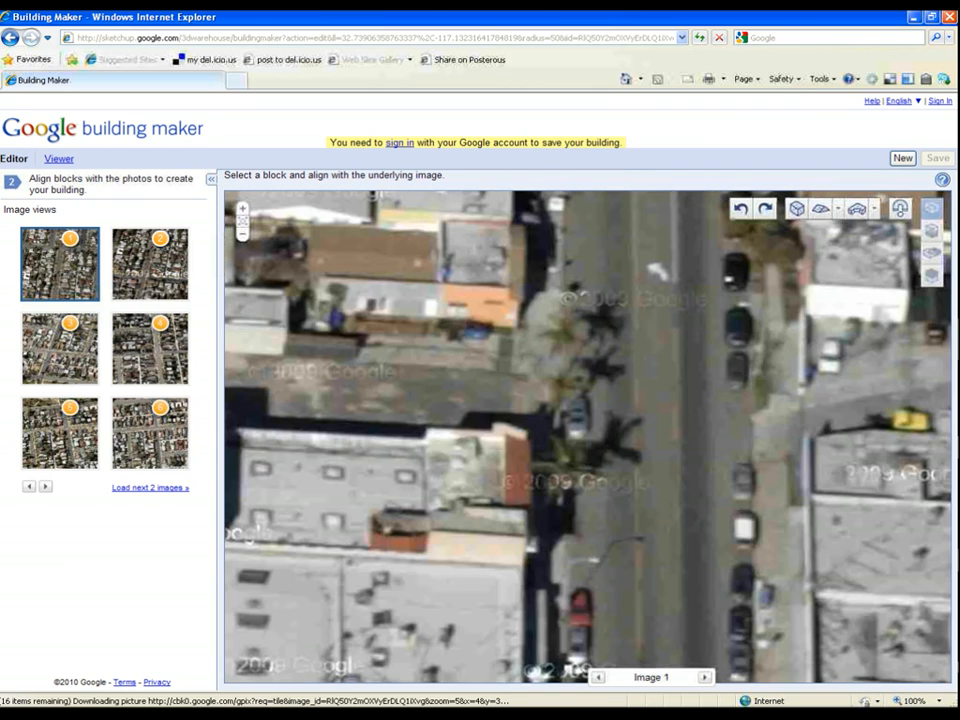
left_click_drag(488, 278, 509, 516)
Add a box and align its corners with the grey flat-roofed corner building in image 1
left_click(797, 208)
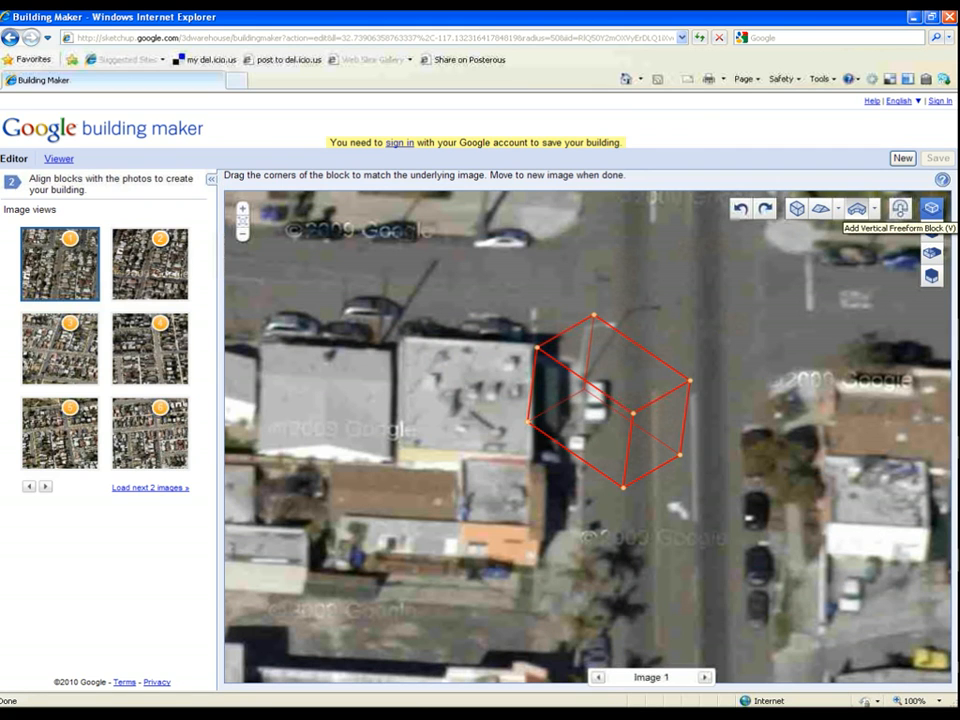
left_click_drag(595, 320, 407, 339)
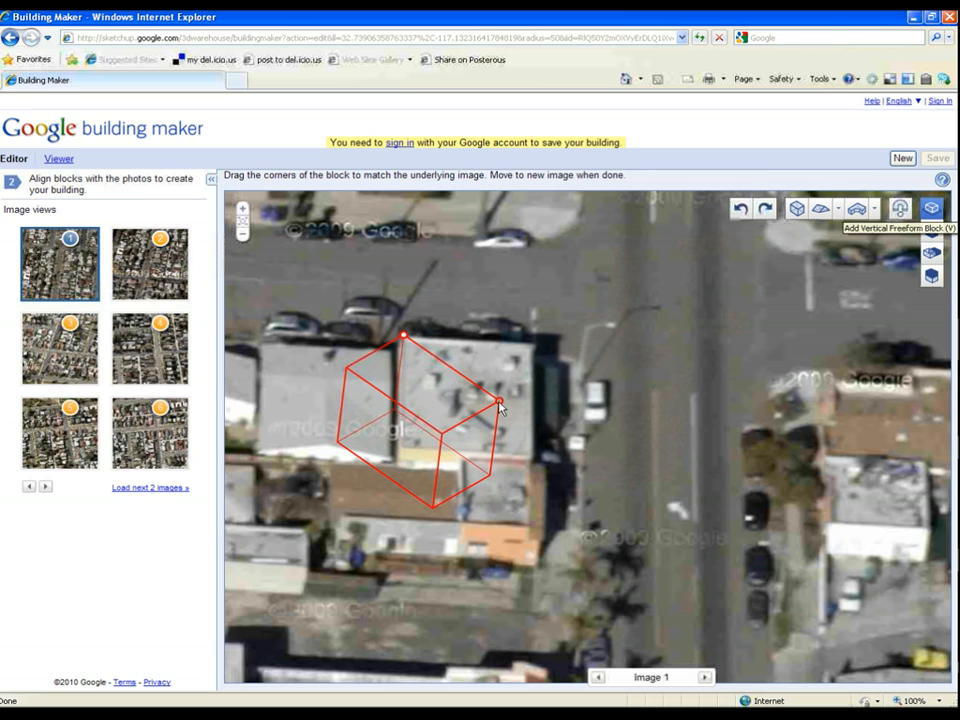
left_click_drag(498, 401, 537, 345)
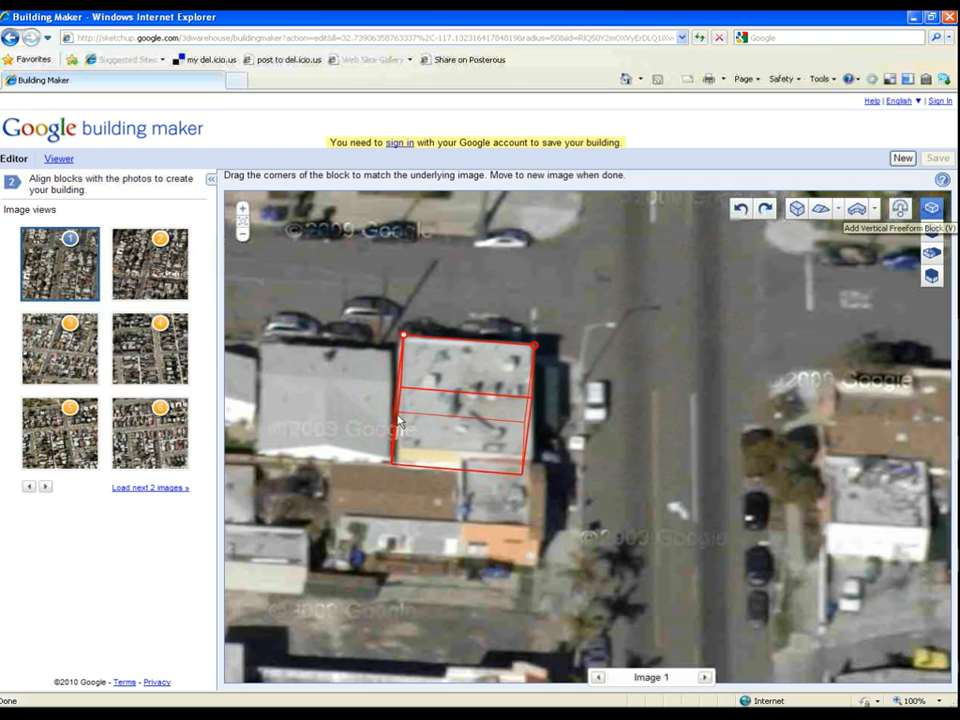
left_click_drag(394, 424, 396, 451)
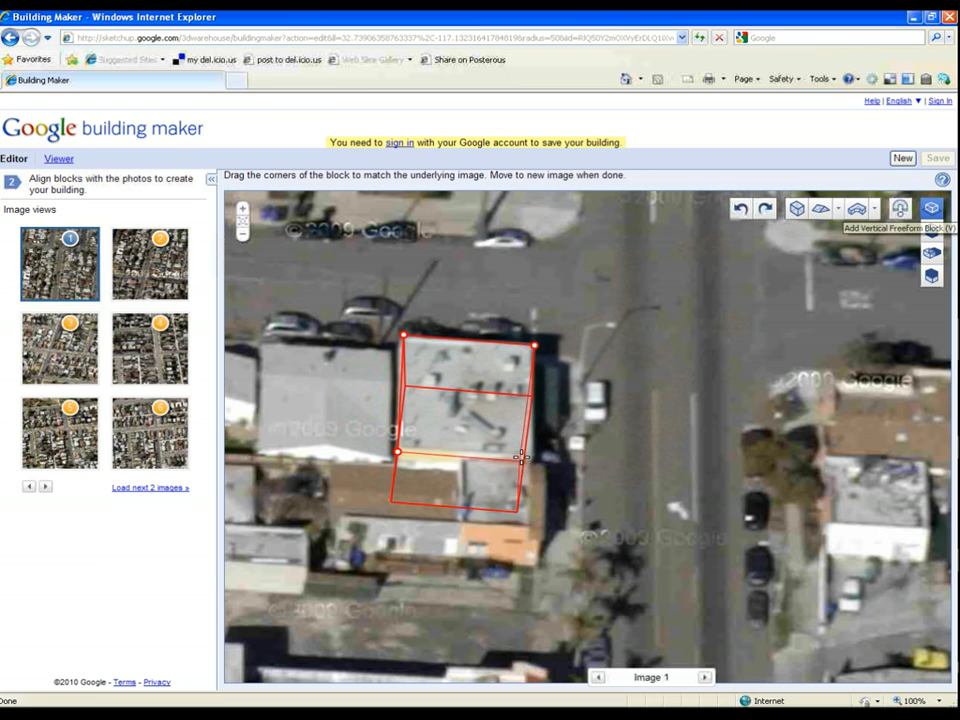
left_click_drag(531, 396, 564, 411)
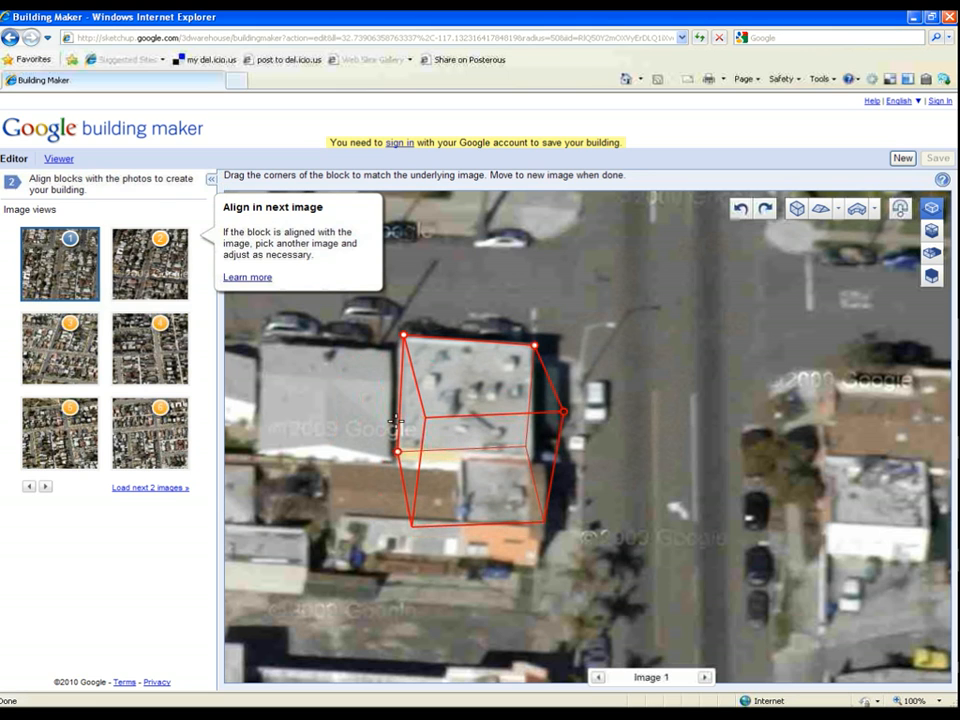
left_click_drag(398, 451, 402, 338)
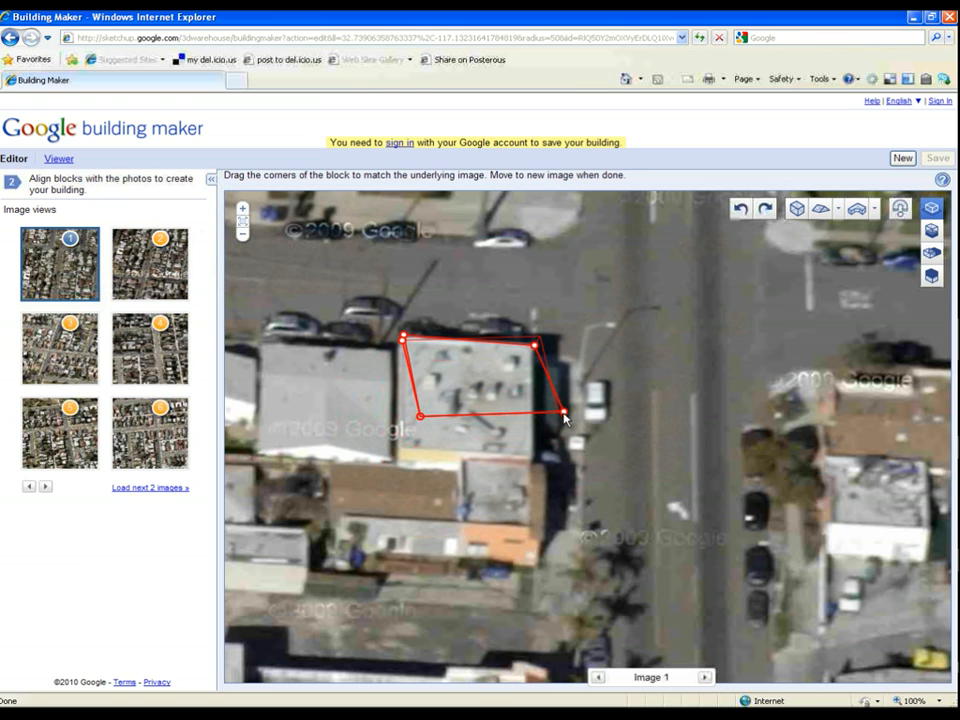
left_click_drag(549, 435, 533, 462)
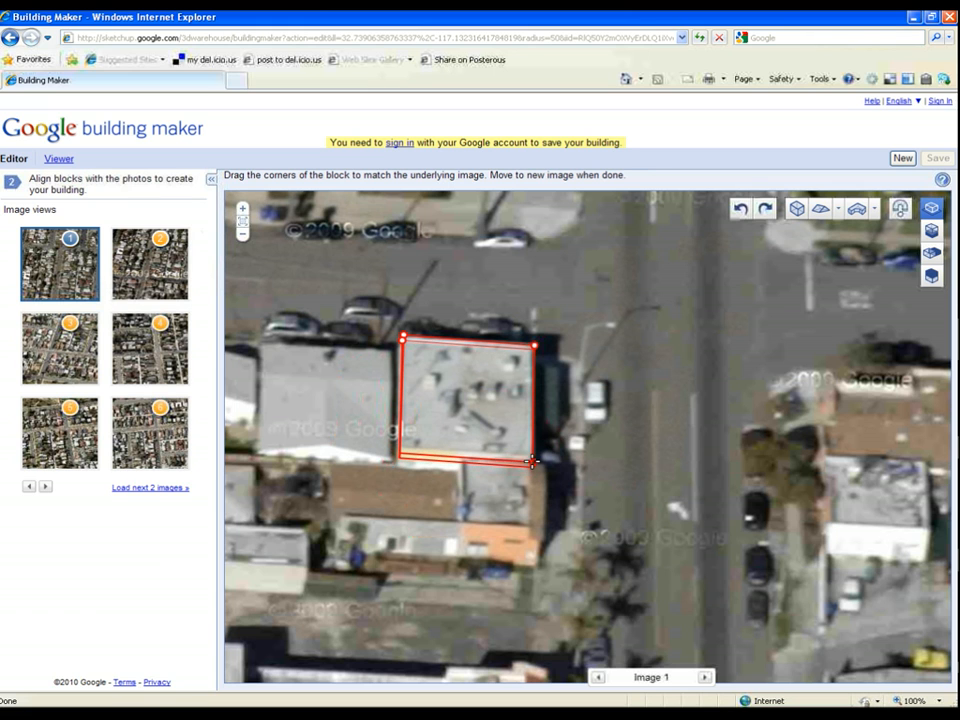
Switch to image 2 and align the block's roof and base corners with the same corner building
left_click(146, 281)
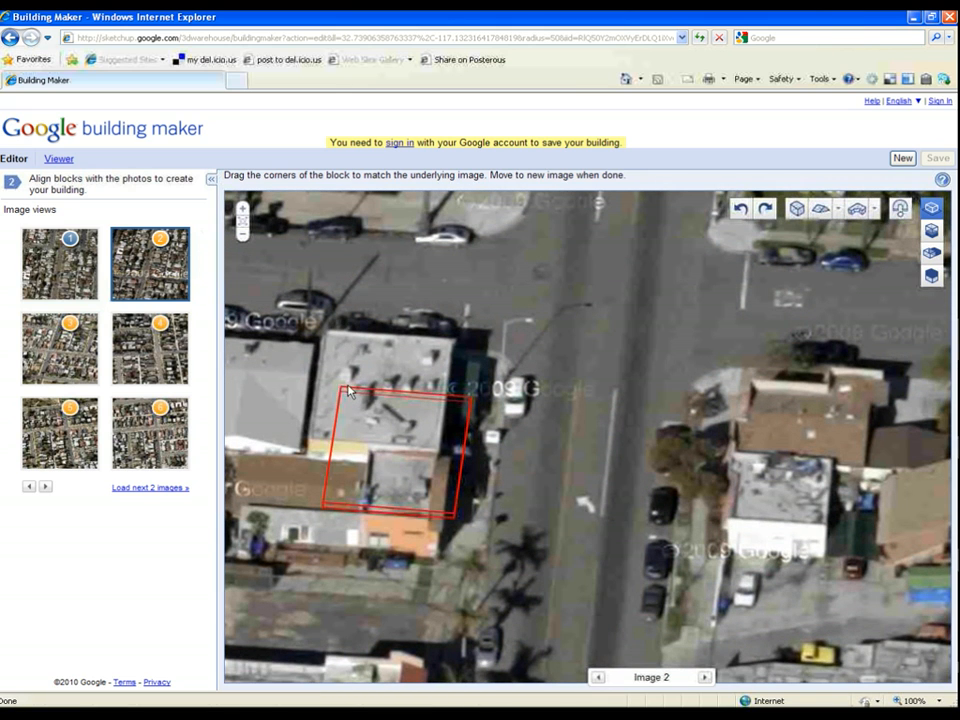
left_click_drag(342, 387, 325, 332)
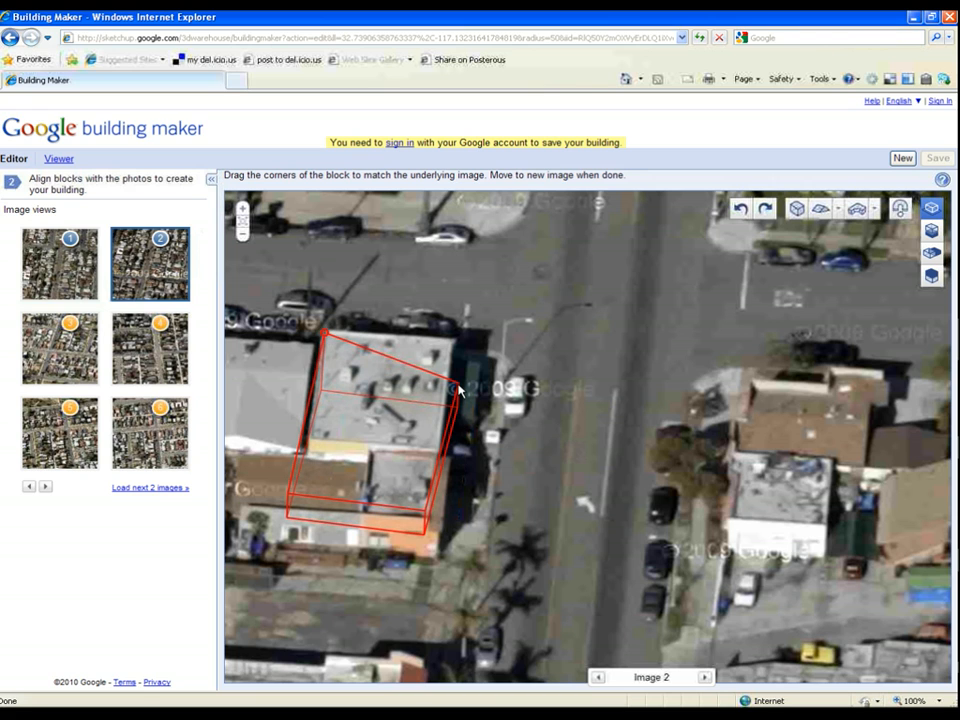
left_click_drag(459, 388, 453, 341)
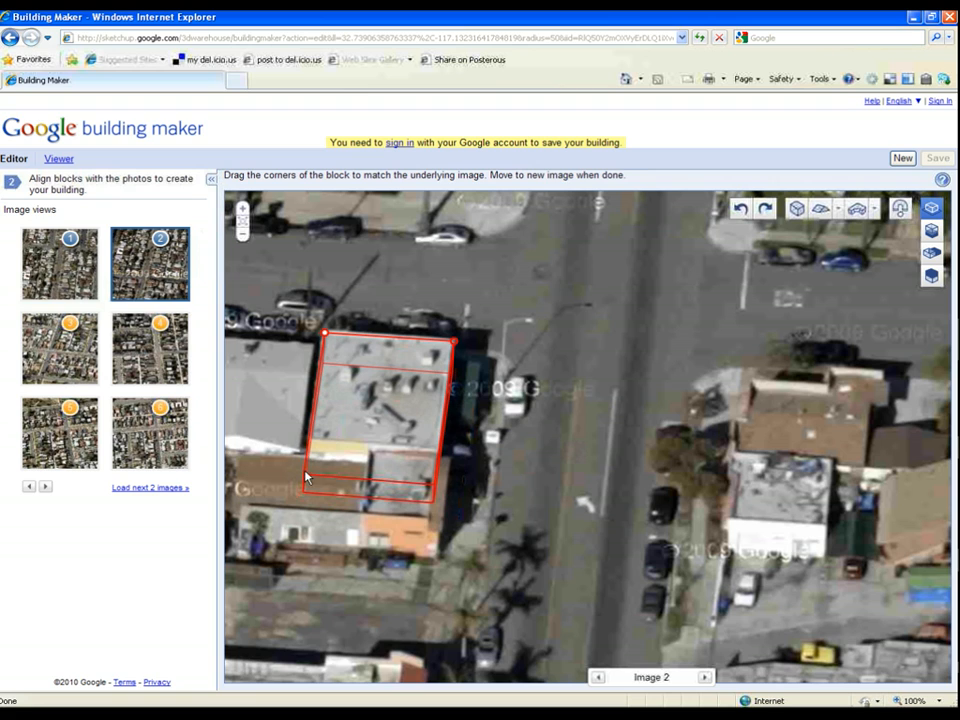
left_click_drag(307, 477, 308, 441)
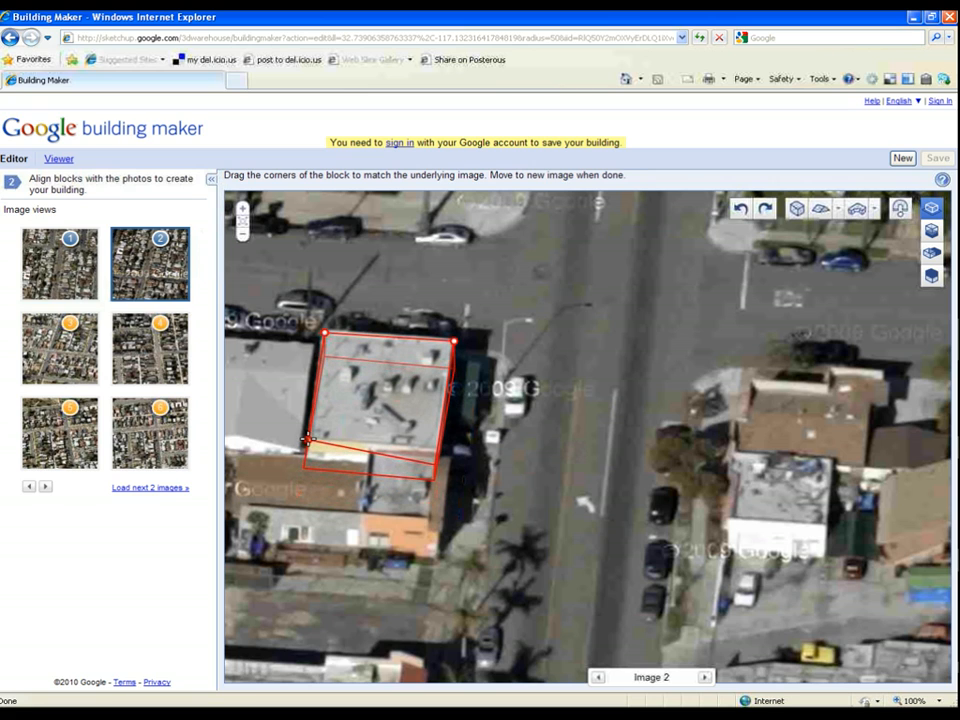
left_click_drag(437, 472, 440, 448)
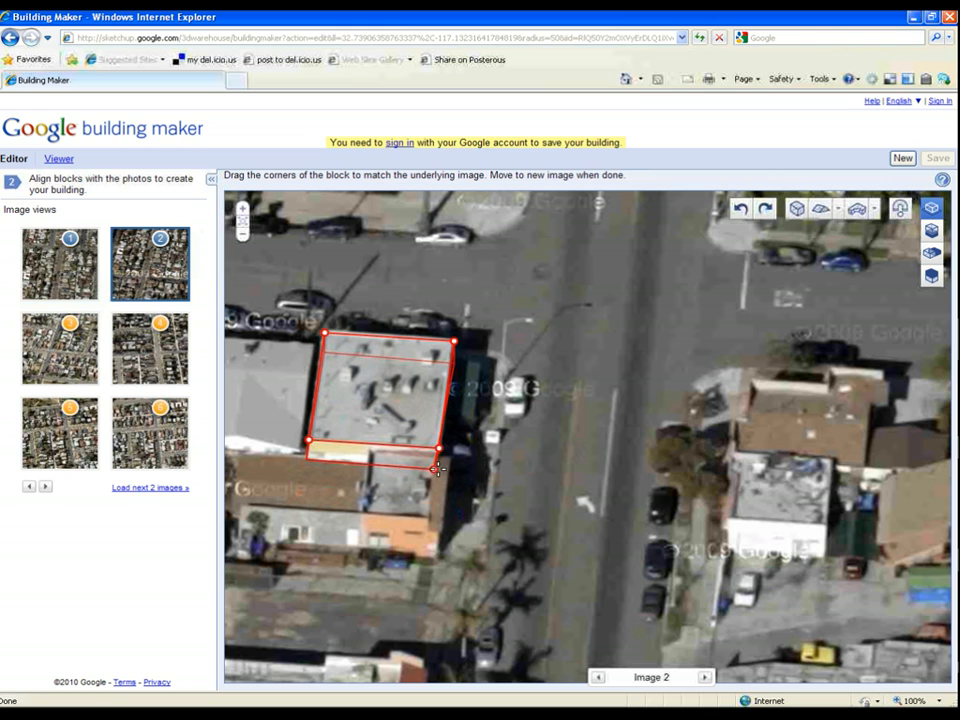
left_click_drag(440, 470, 443, 470)
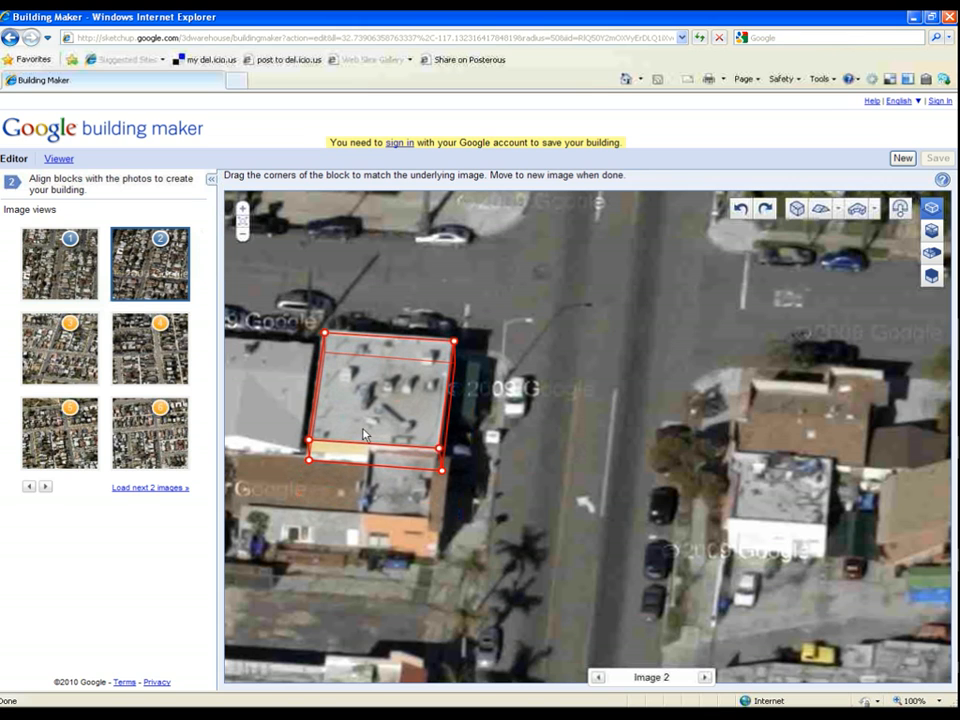
Check the block's position in images 3, 4 and 5, and compare it with image 1
left_click(68, 347)
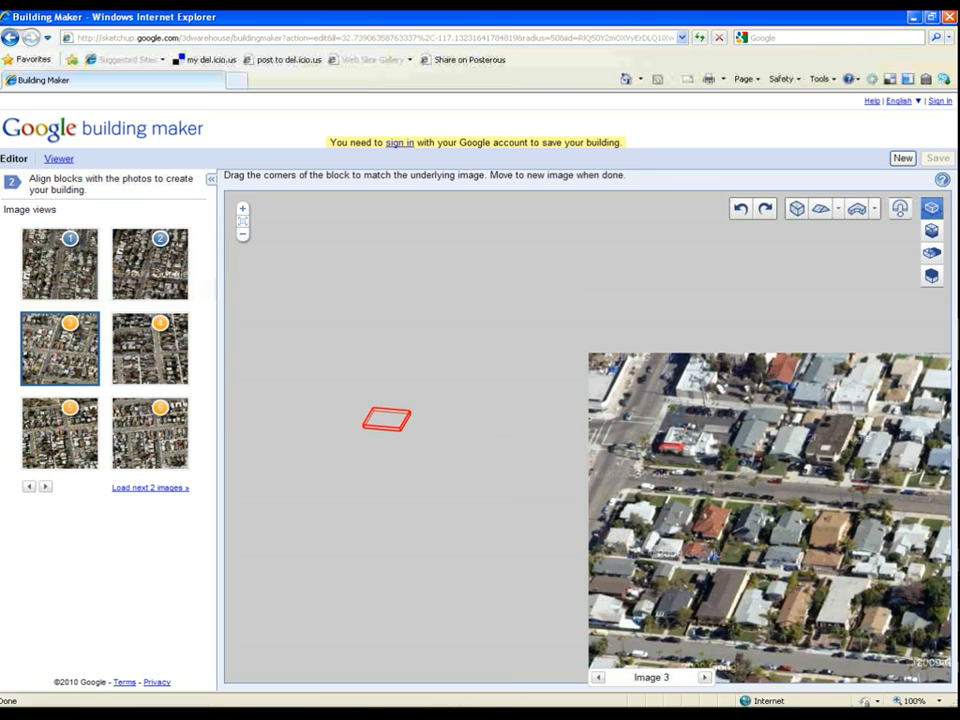
left_click(166, 360)
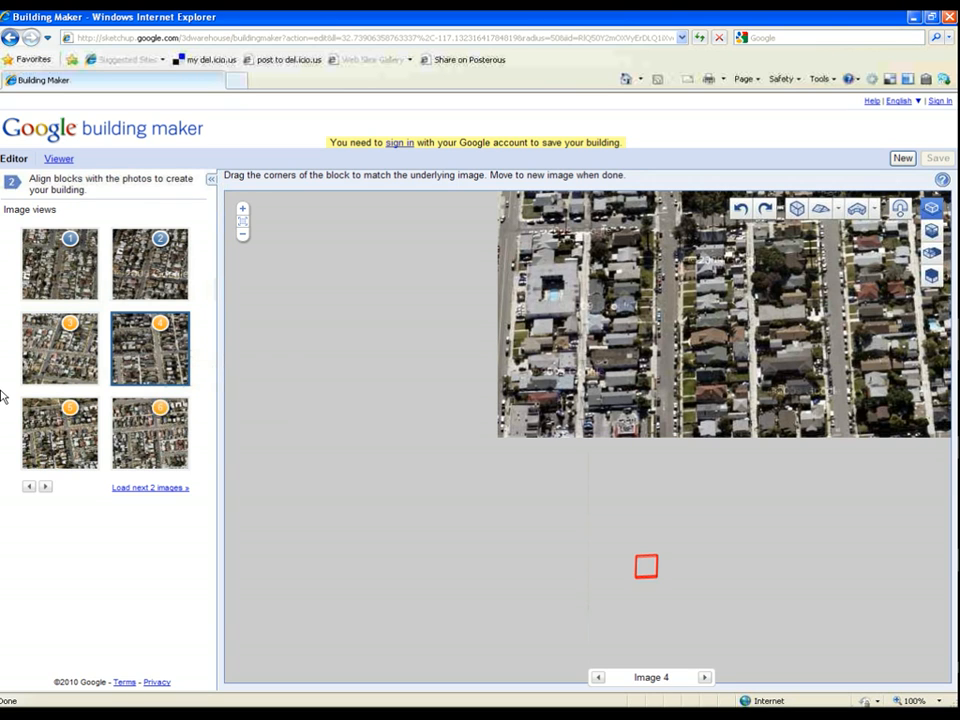
left_click(53, 433)
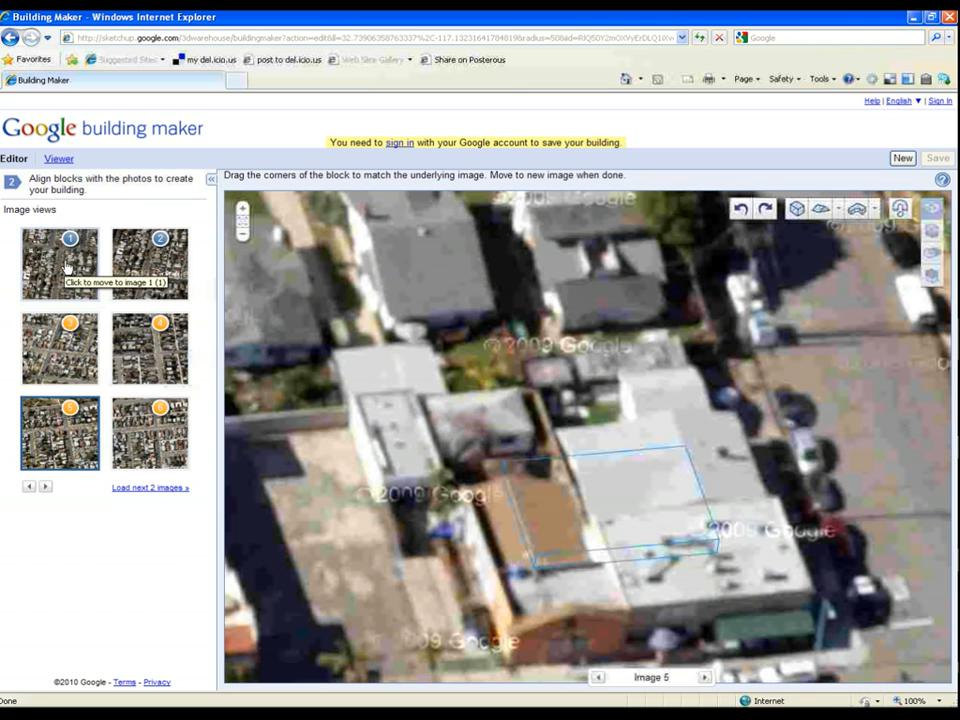
left_click(64, 268)
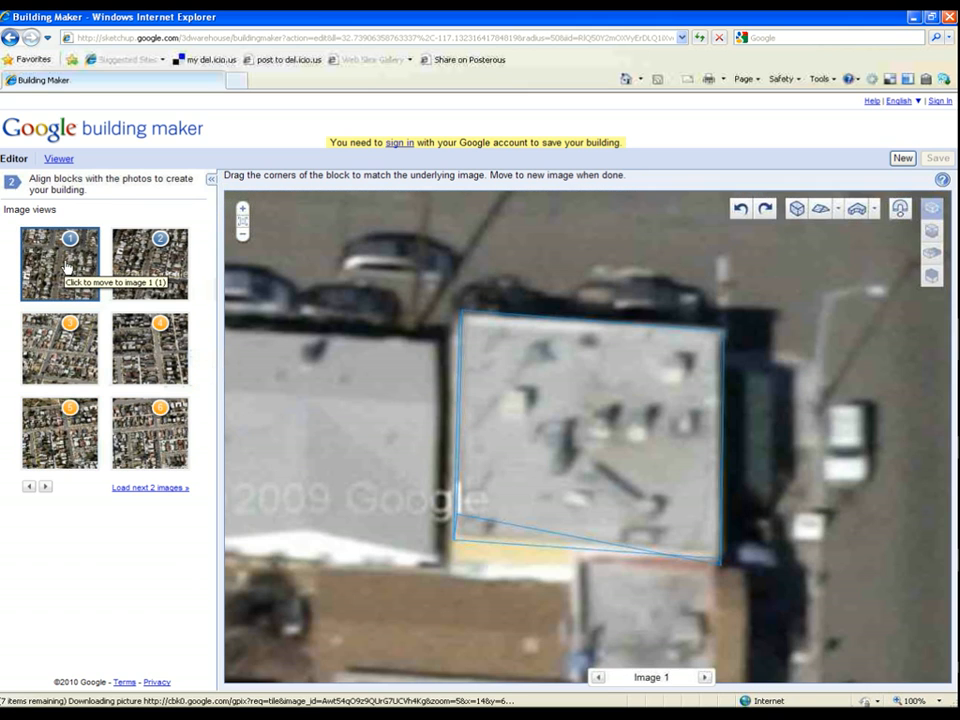
In image 5, move the block onto the corner building and fit its roof corners and street-side base corners
left_click(72, 433)
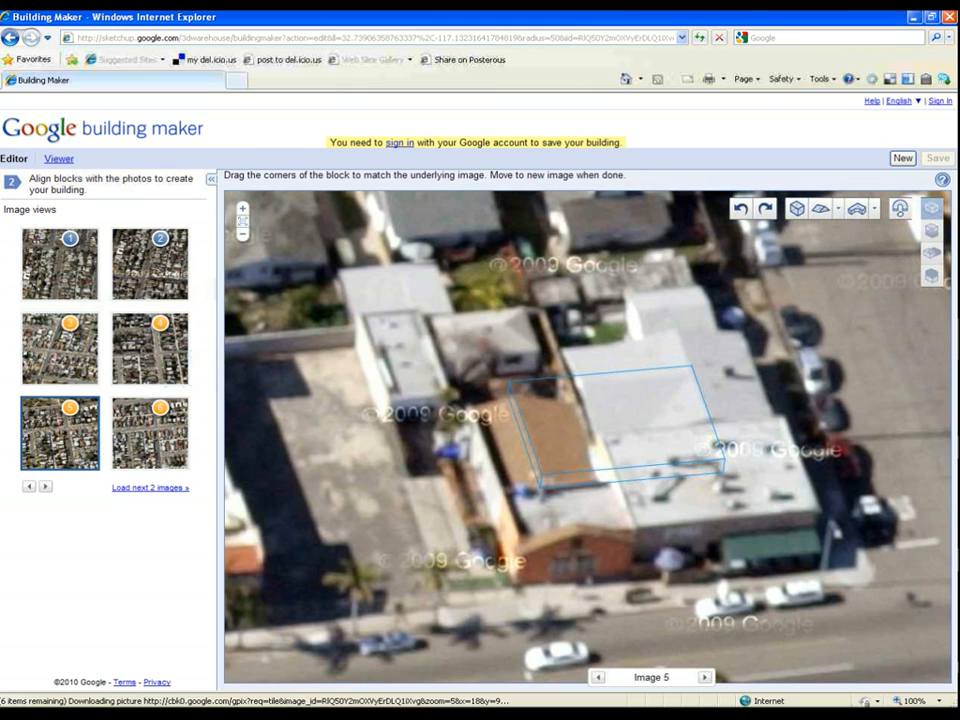
left_click(722, 459)
left_click_drag(804, 508, 825, 514)
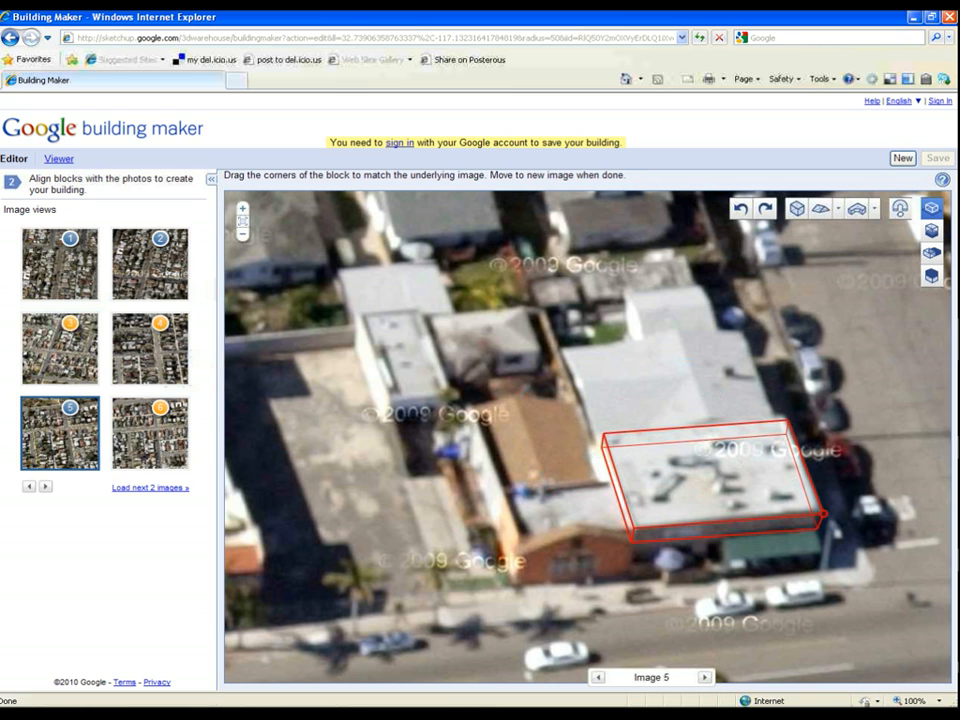
left_click_drag(818, 535, 818, 549)
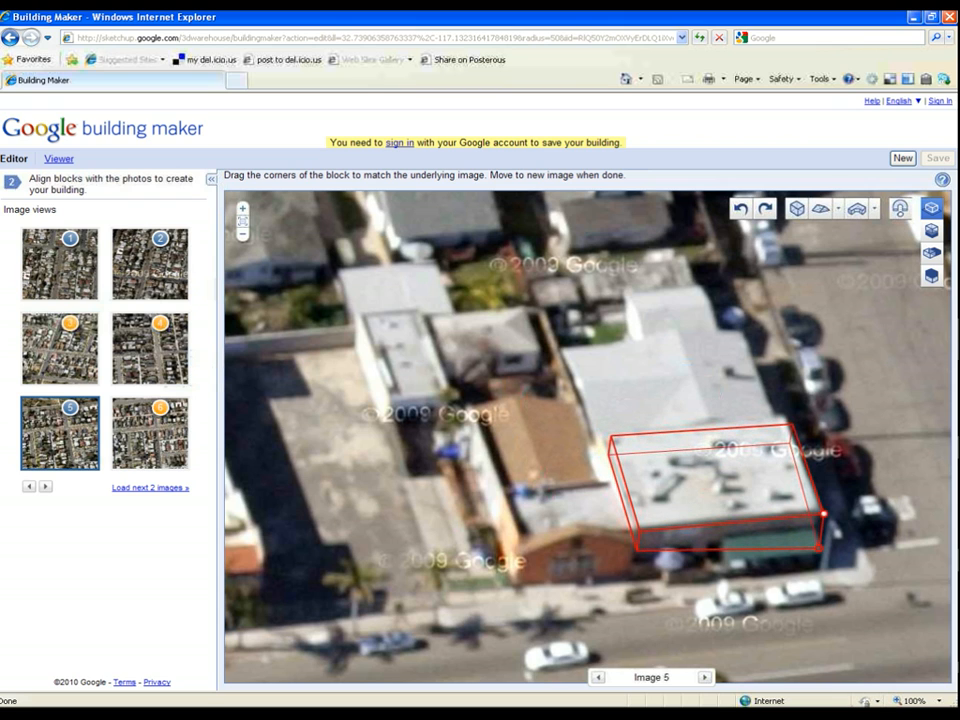
left_click_drag(637, 555, 633, 574)
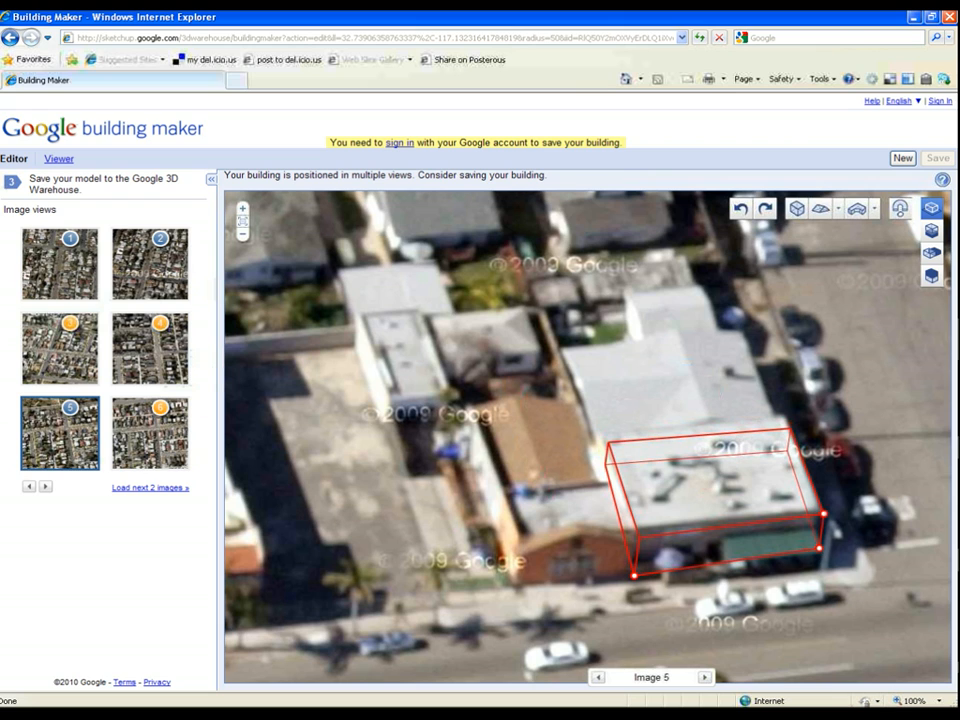
left_click_drag(818, 550, 819, 561)
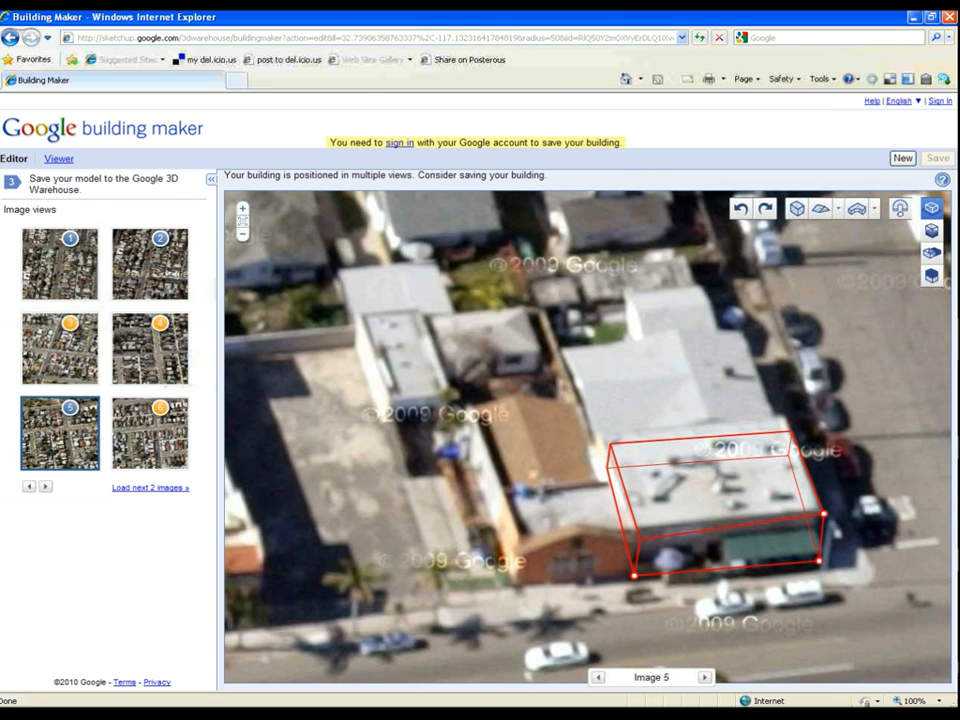
left_click_drag(788, 432, 785, 420)
left_click_drag(611, 451, 604, 437)
left_click_drag(634, 575, 630, 577)
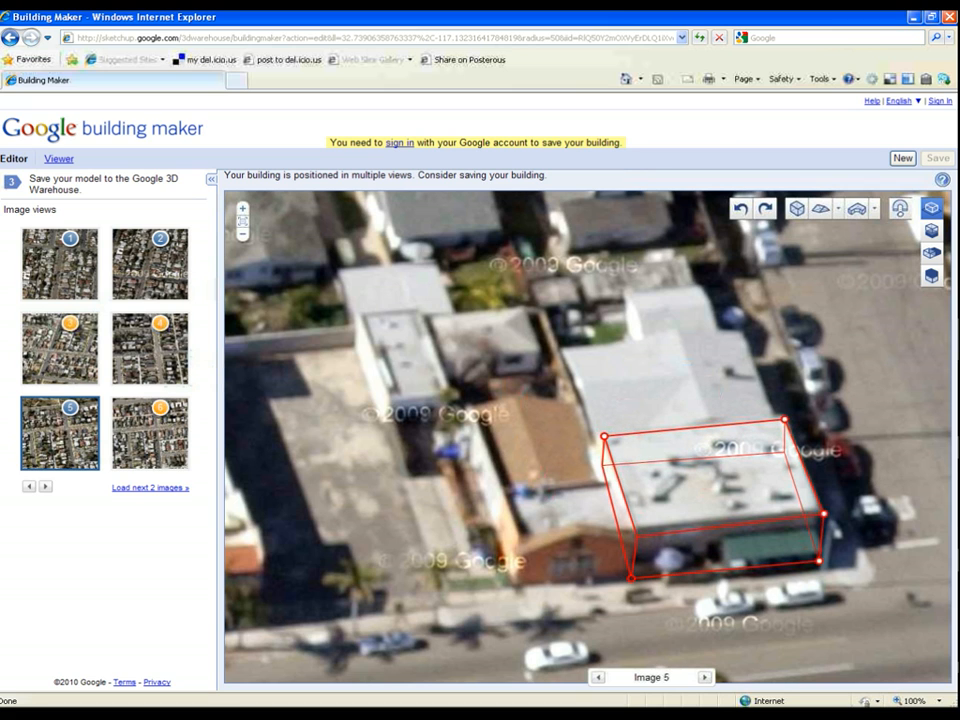
Check image 6, then refit the block's roof and base corners along the building's rear edge in image 1 and deselect the block
left_click(151, 441)
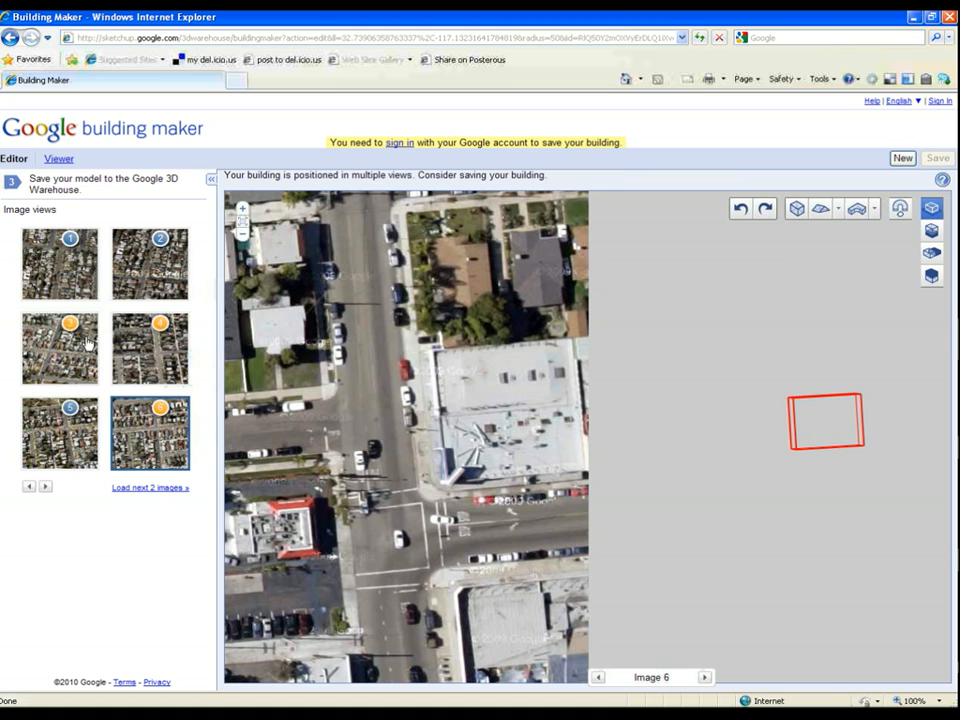
left_click(67, 263)
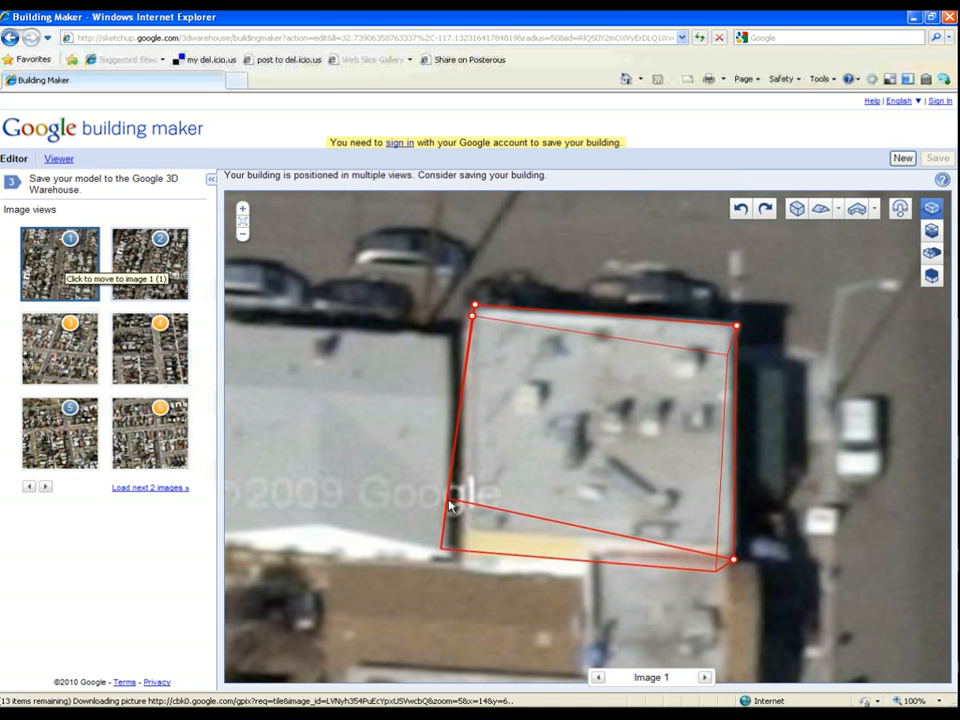
left_click_drag(456, 516, 463, 524)
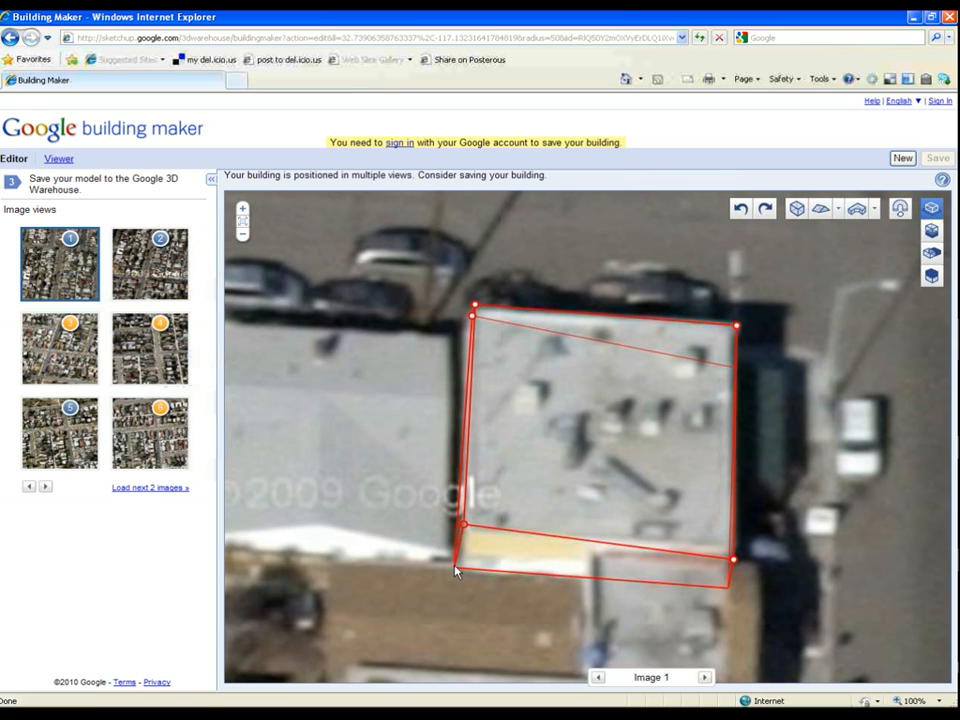
left_click_drag(456, 567, 463, 555)
left_click_drag(734, 558, 734, 549)
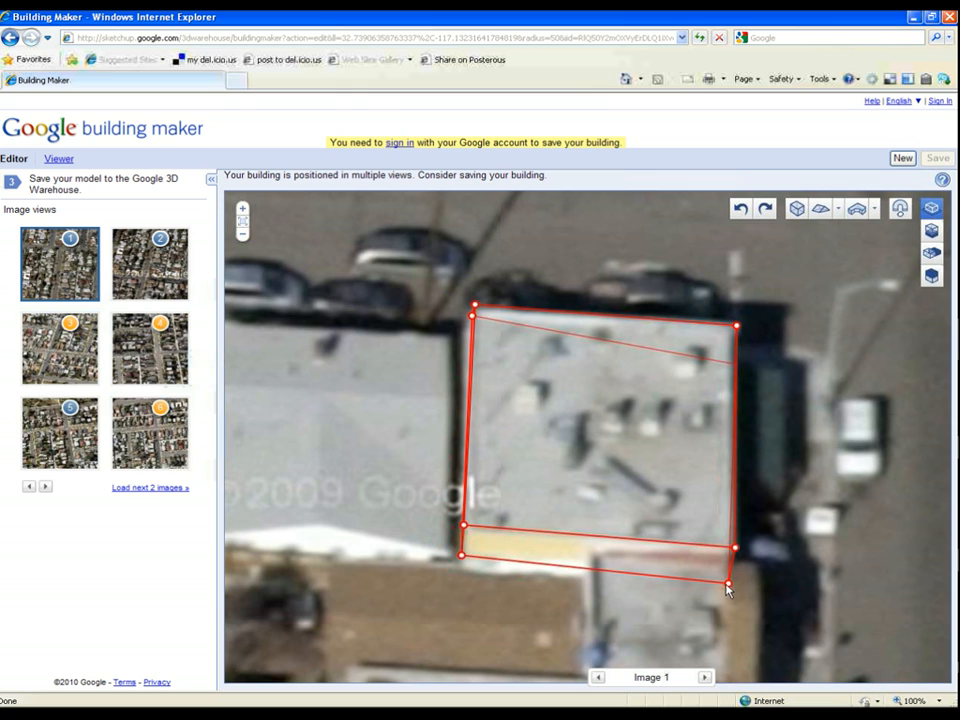
left_click_drag(729, 577, 731, 572)
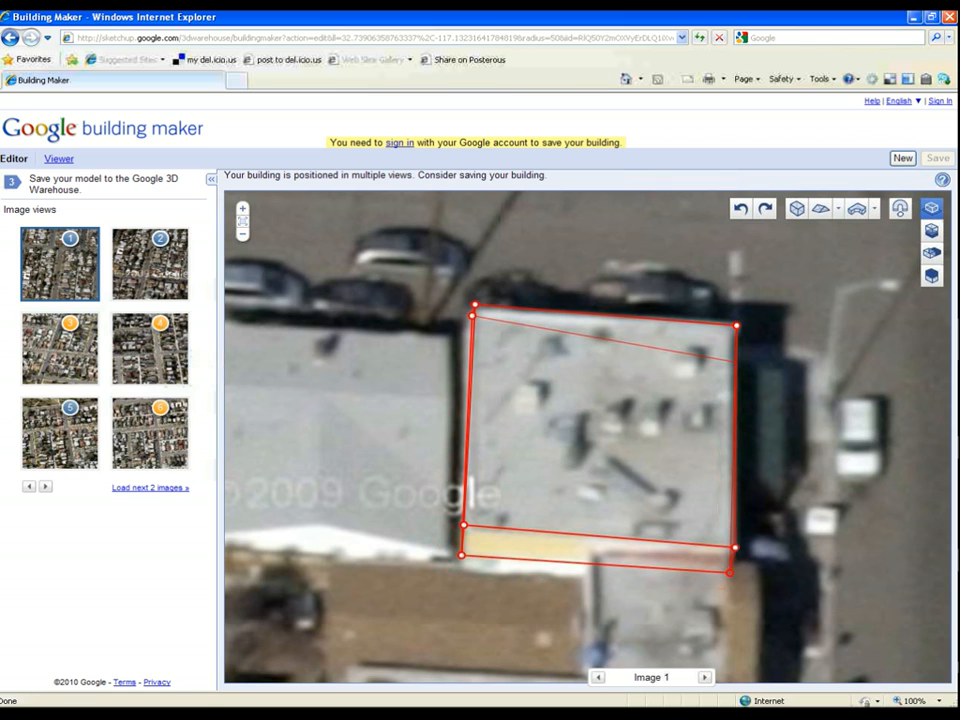
left_click(800, 430)
left_click(722, 330)
double_click(731, 362)
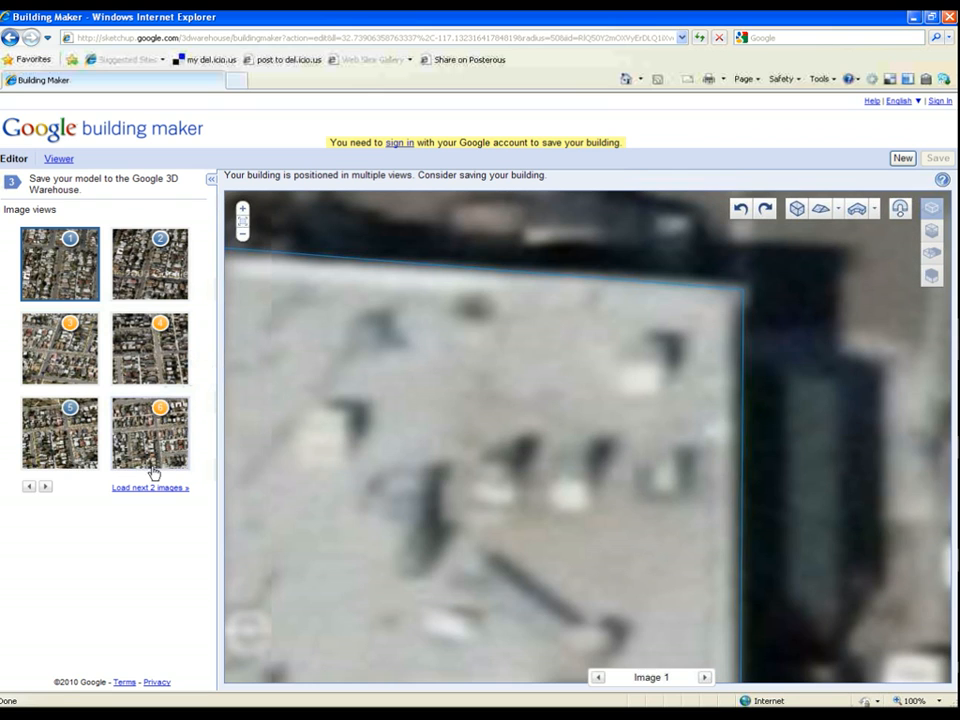
Load four more aerial images and check whether images 7, 8, 9 and 10 cover the corner building
left_click(152, 490)
left_click(103, 540)
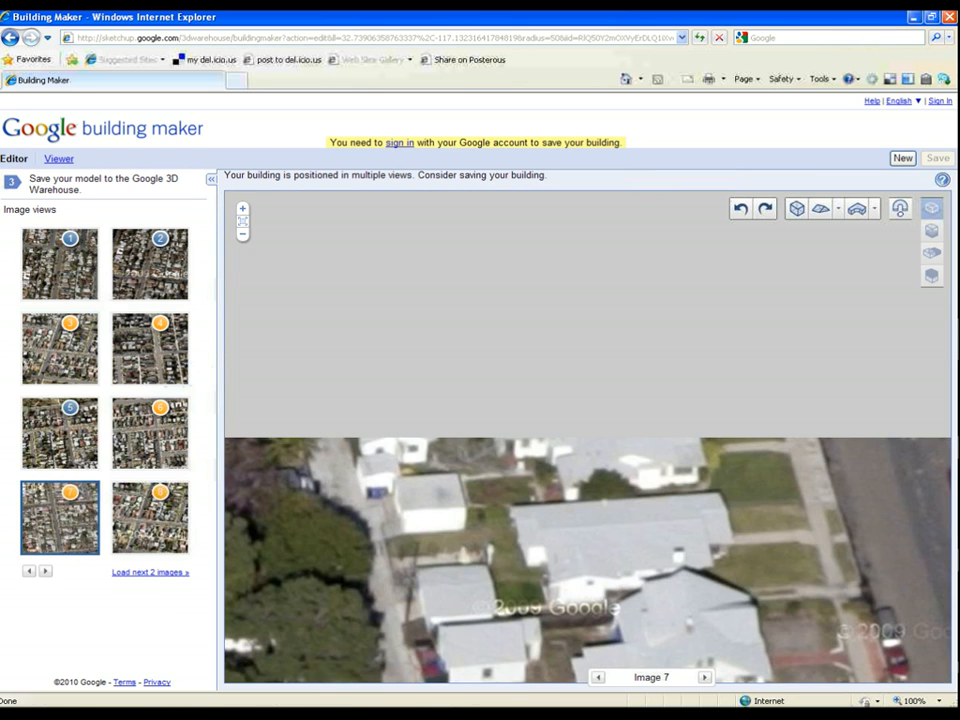
scroll(540, 437, "down", 2)
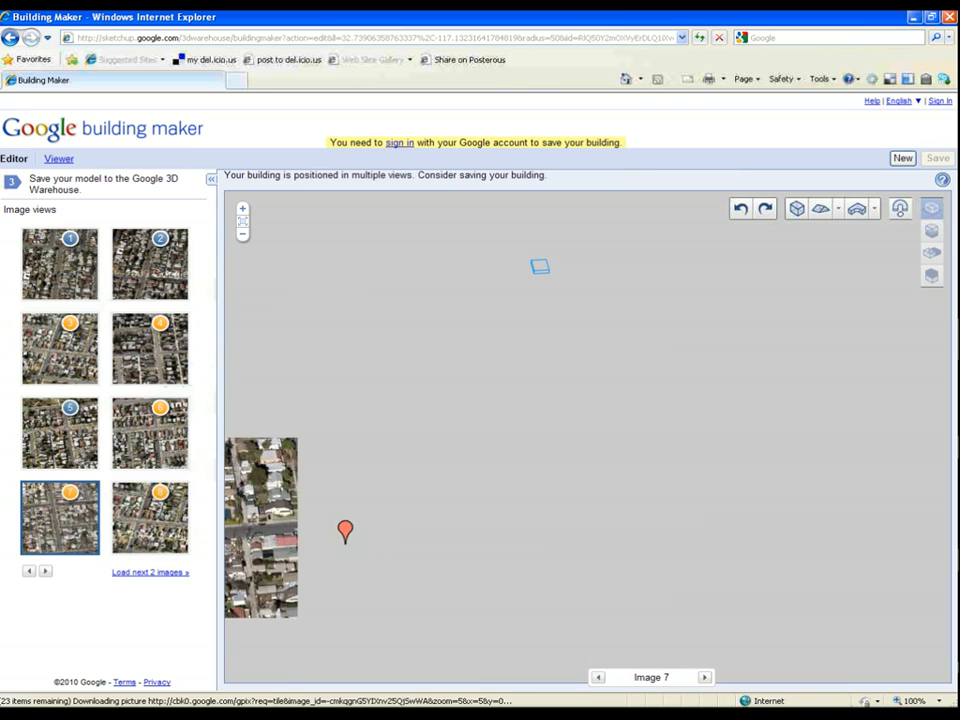
left_click(150, 518)
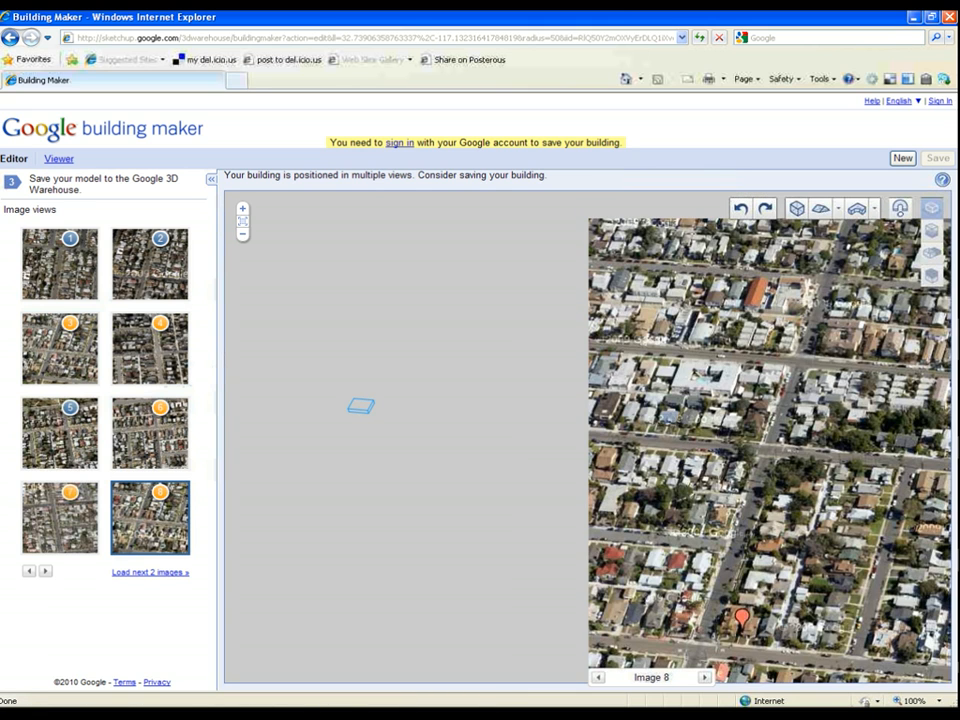
left_click(176, 572)
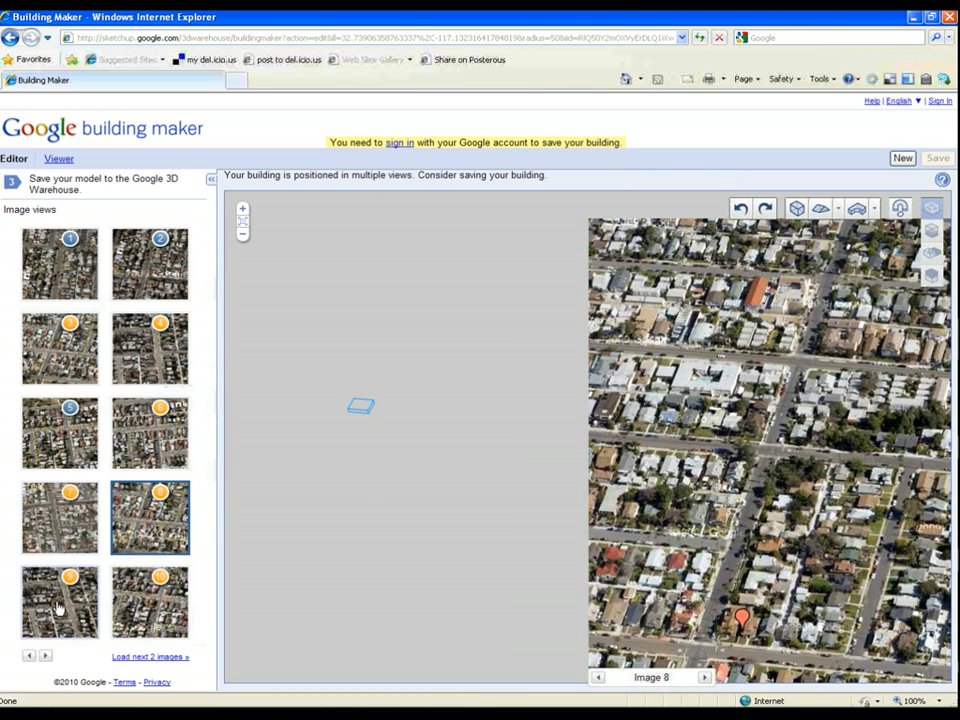
left_click(56, 605)
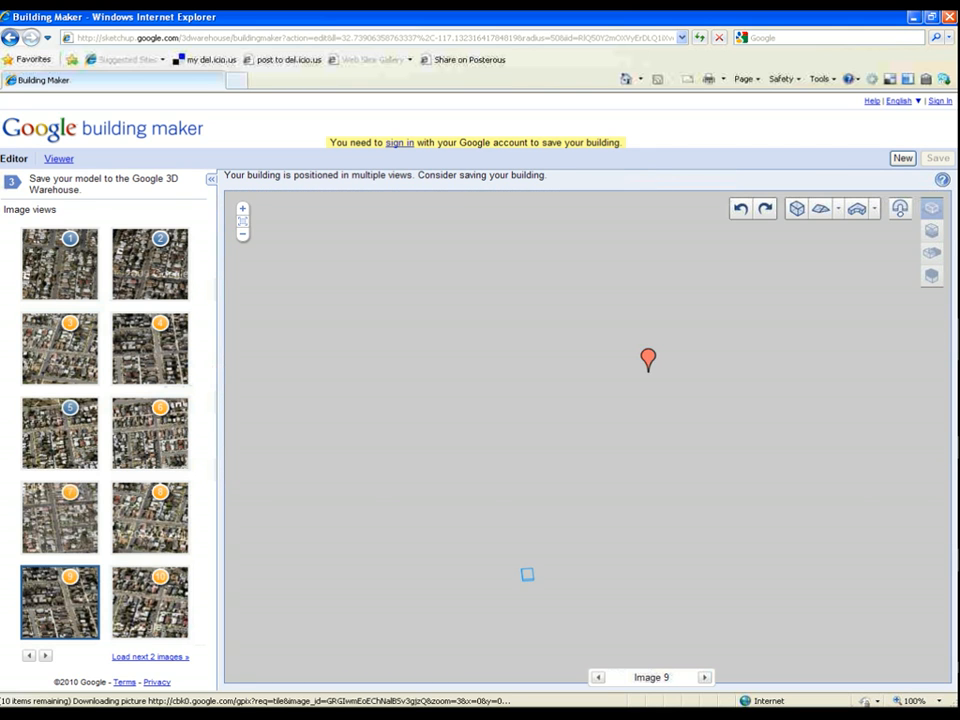
left_click(150, 603)
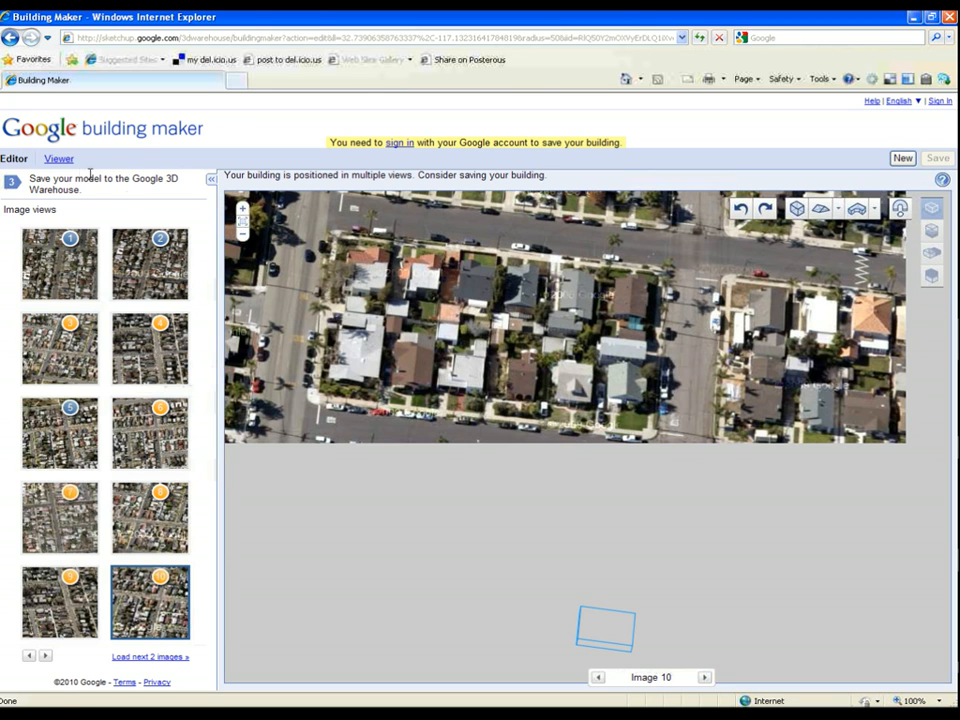
Show the textured model in the 3D viewer and examine the corner building up close beside Myrtle Ave
left_click(62, 161)
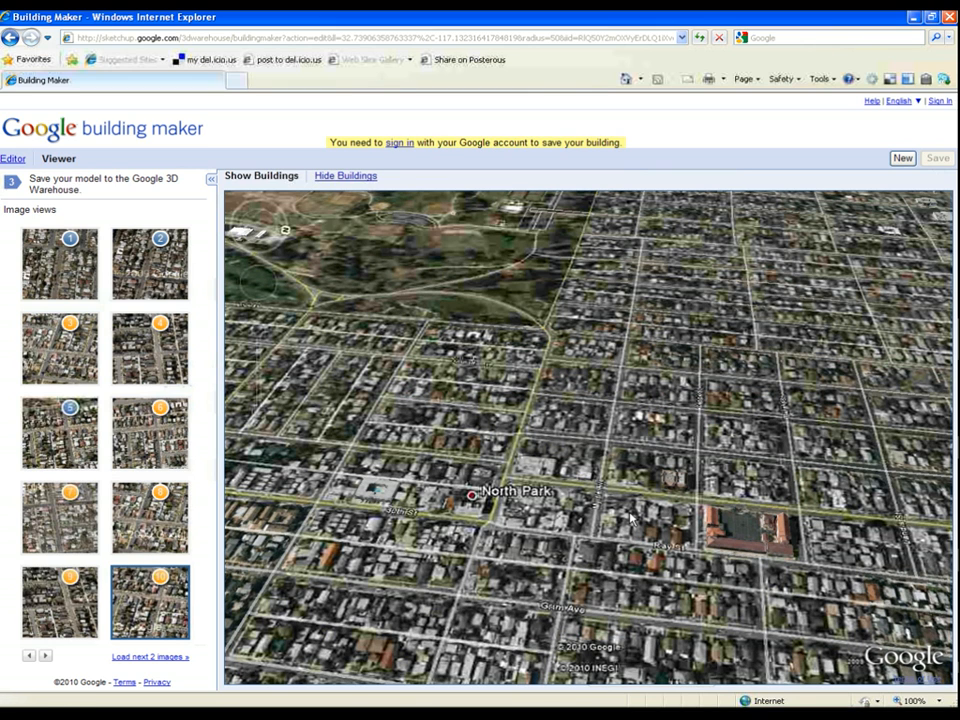
scroll(620, 512, "up", 3)
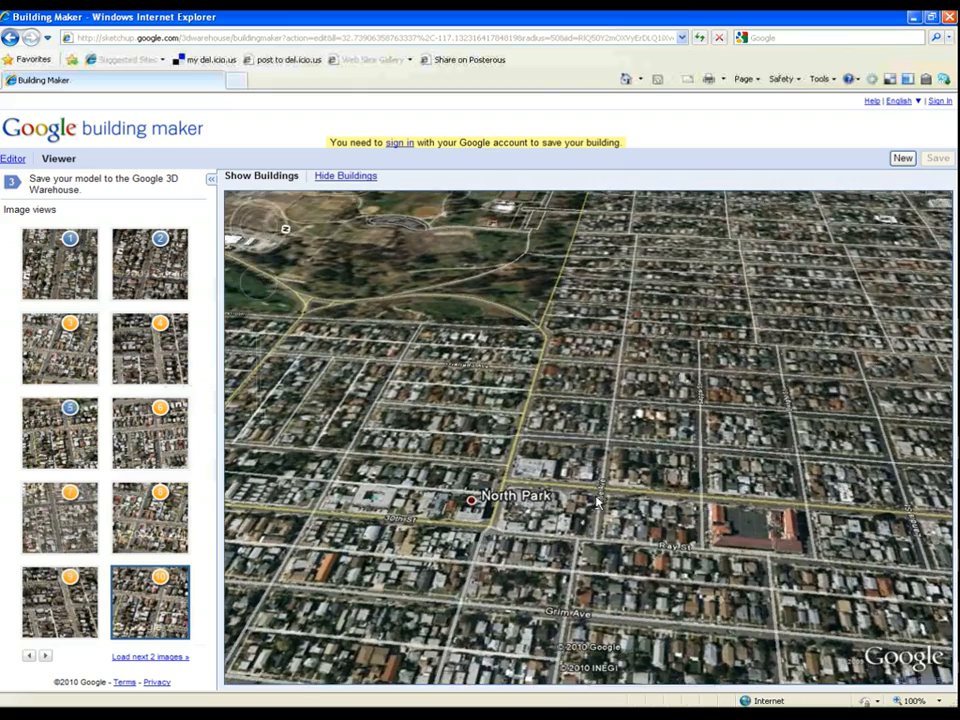
scroll(600, 500, "up", 5)
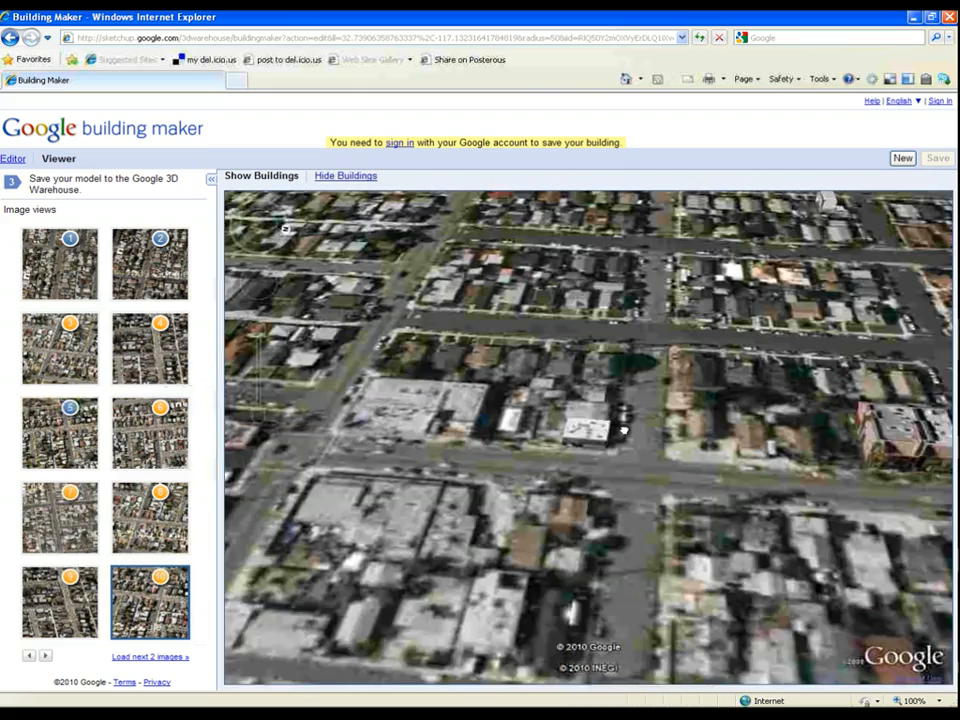
scroll(617, 492, "up", 3)
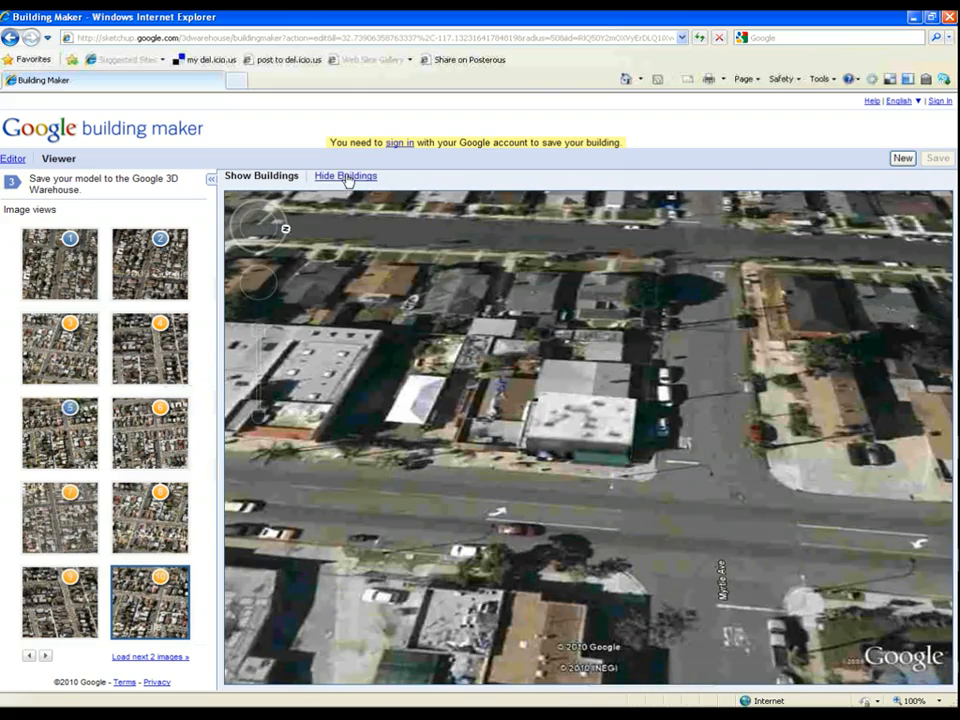
Hide the other 3D buildings and inspect the model's roof, street front and side wall from a rotated angle
left_click(346, 177)
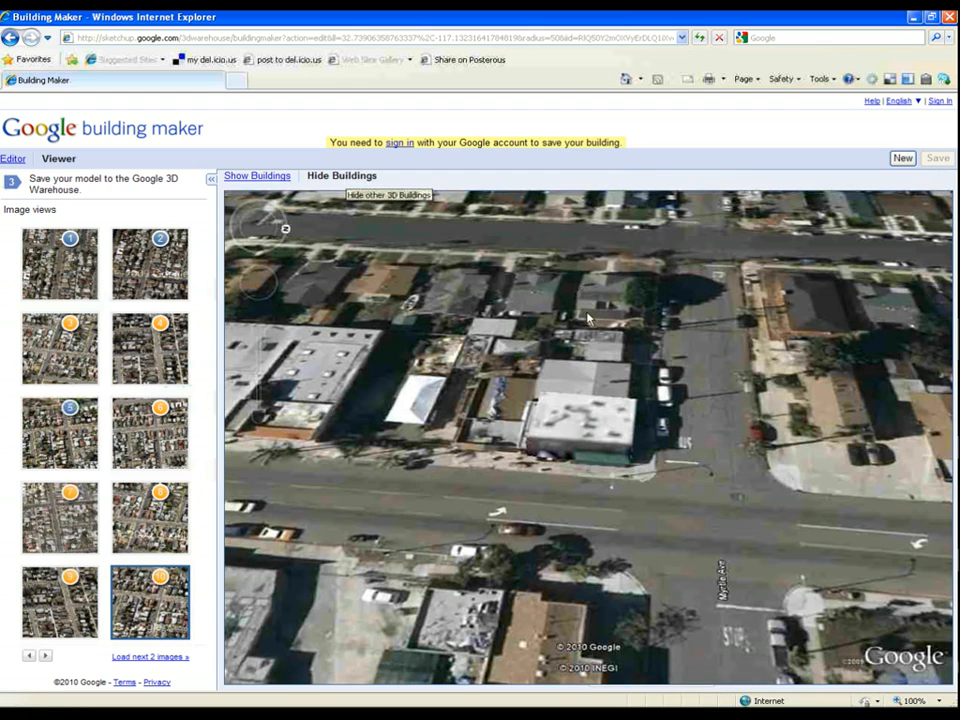
scroll(758, 494, "up", 4)
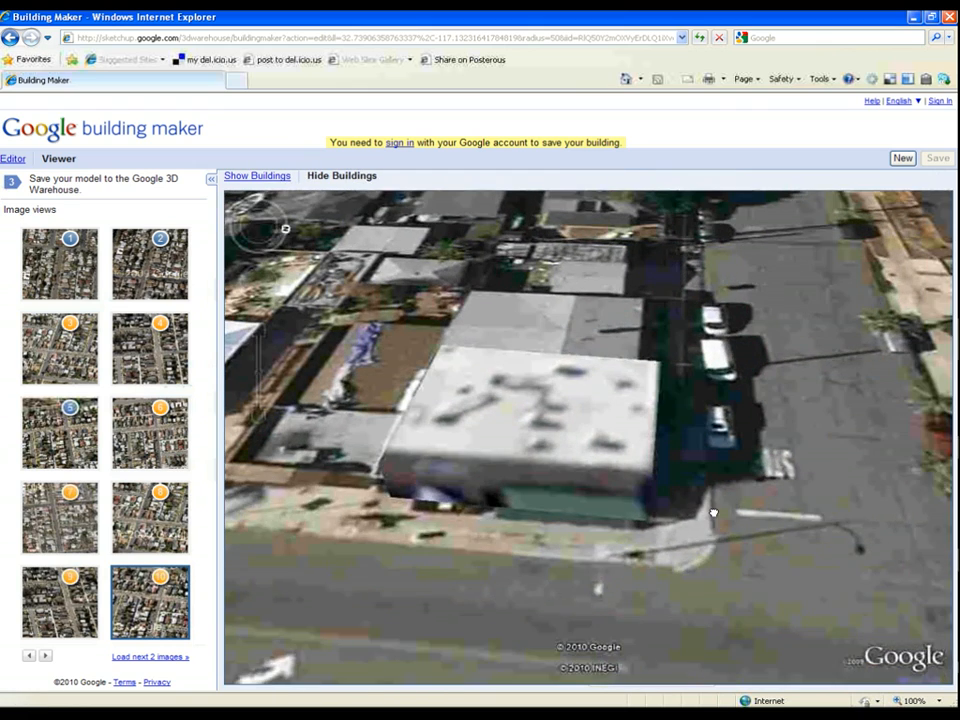
left_click_drag(713, 513, 723, 459)
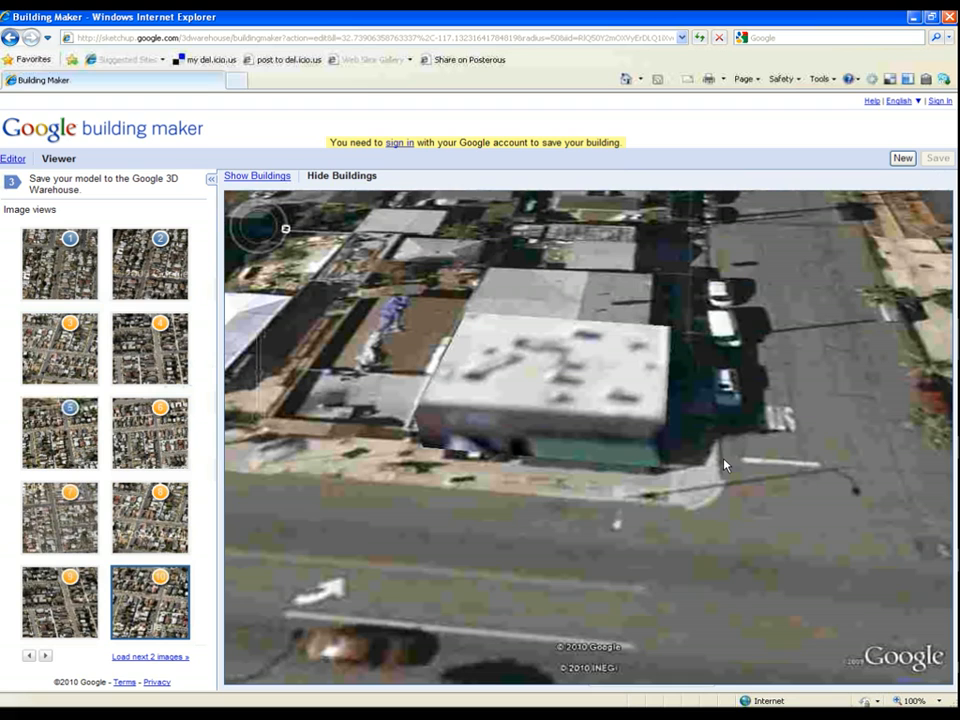
mouse_move(284, 233)
left_mouse_down()
mouse_move(274, 254)
mouse_move(253, 260)
mouse_move(213, 252)
mouse_move(181, 226)
mouse_move(190, 155)
mouse_move(257, 145)
mouse_move(278, 177)
mouse_move(243, 237)
mouse_move(266, 262)
mouse_move(287, 240)
left_mouse_up()
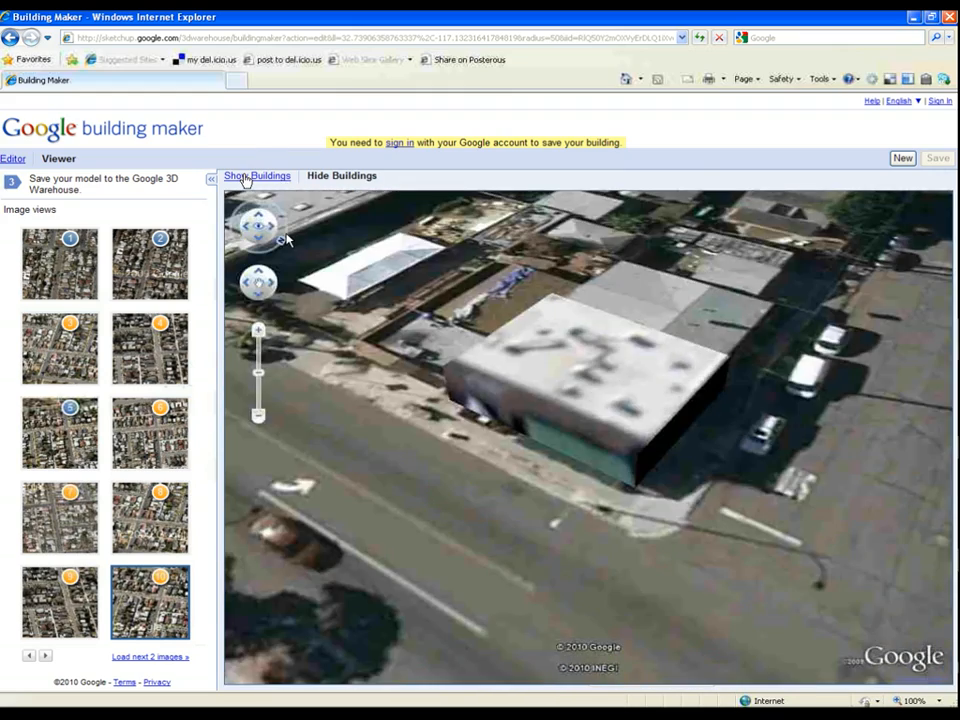